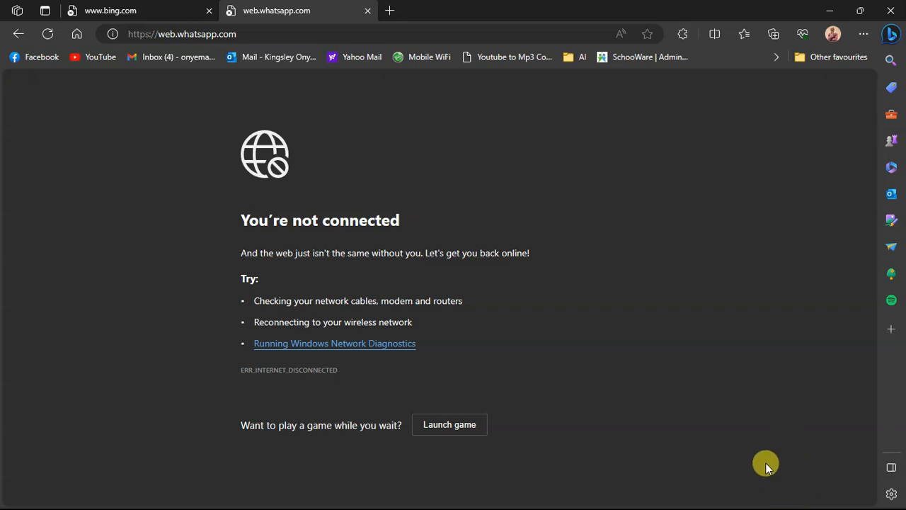
Step: Toggle WiFi off and on, and connect to the MTN_4G_317779 network
{"action": "key", "text": "super"}
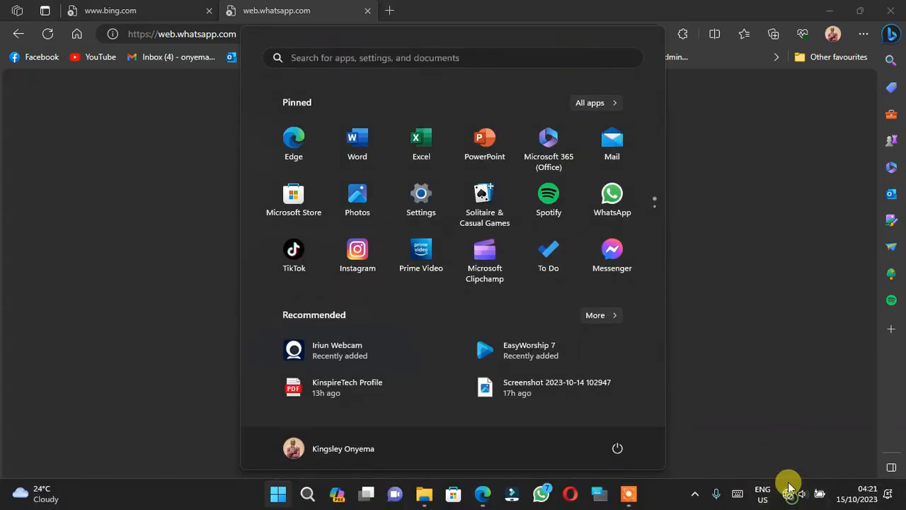
{"action": "left_click", "coordinate": [789, 488]}
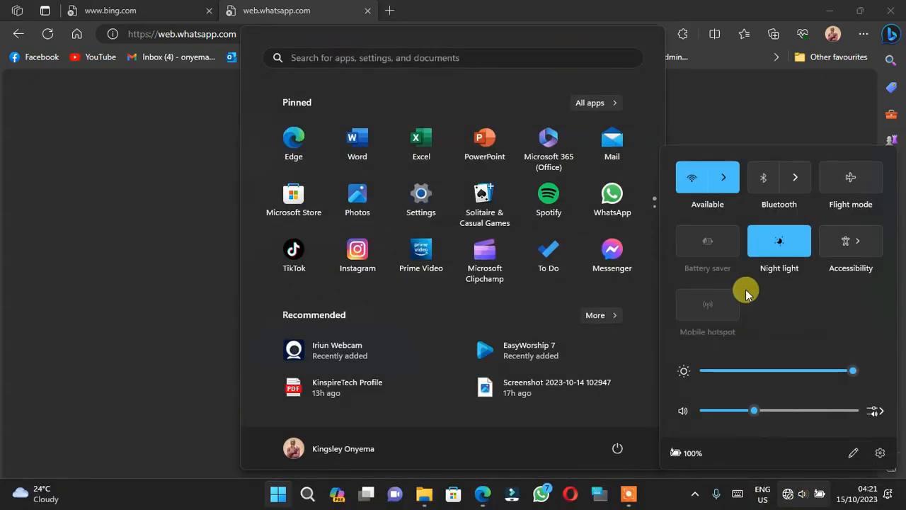
{"action": "left_click", "coordinate": [695, 179]}
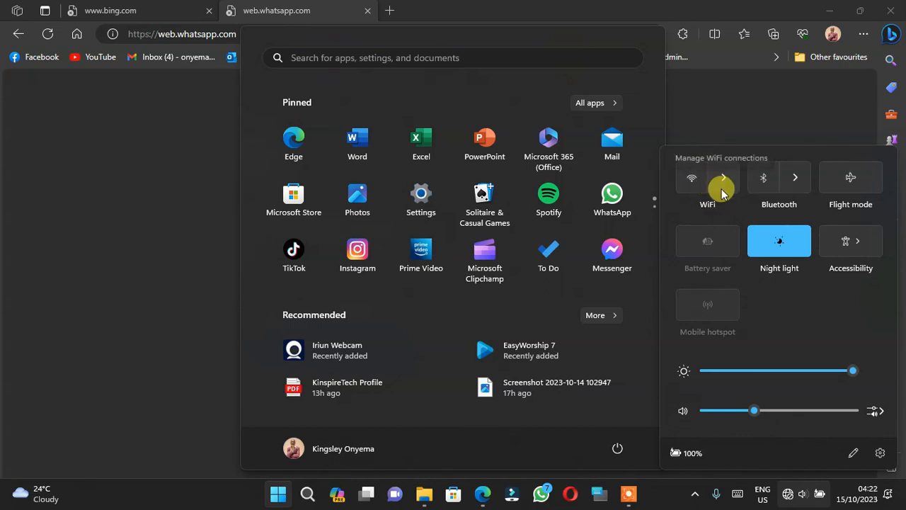
{"action": "left_click", "coordinate": [696, 179]}
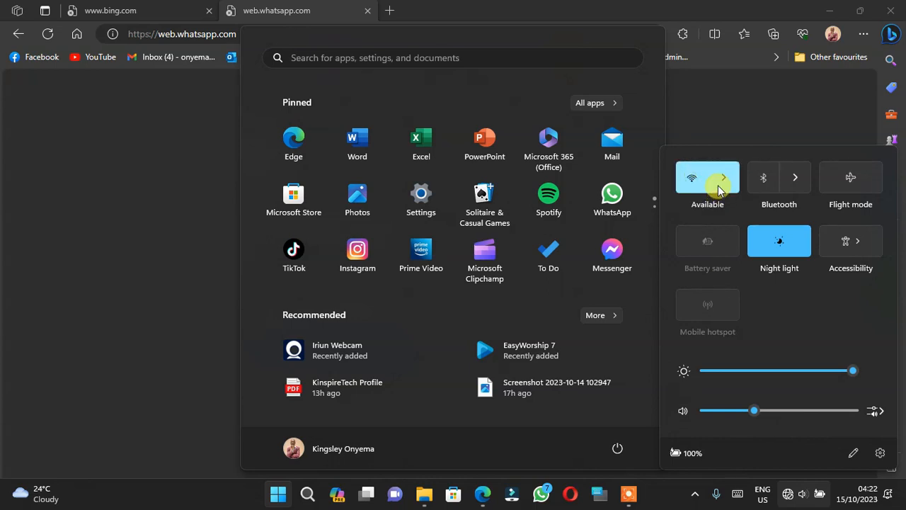
{"action": "left_click", "coordinate": [719, 188]}
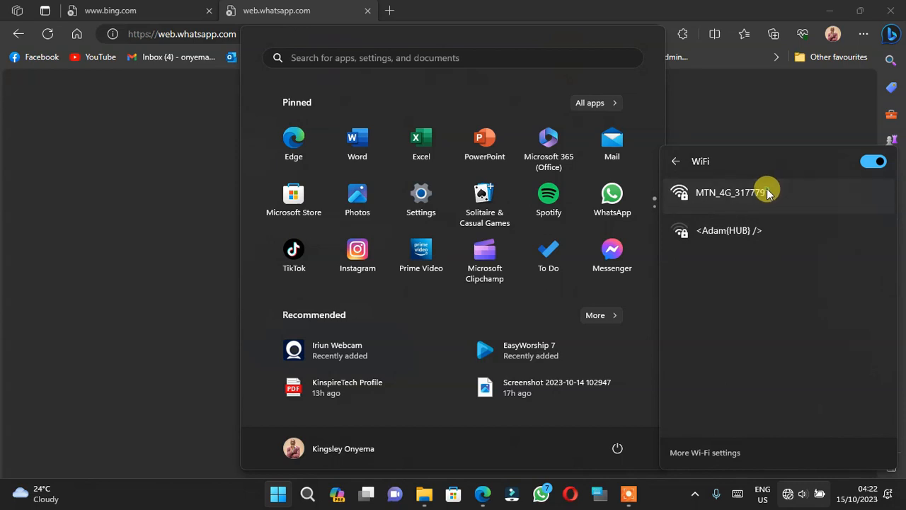
{"action": "left_click", "coordinate": [764, 189]}
{"action": "left_click", "coordinate": [836, 255]}
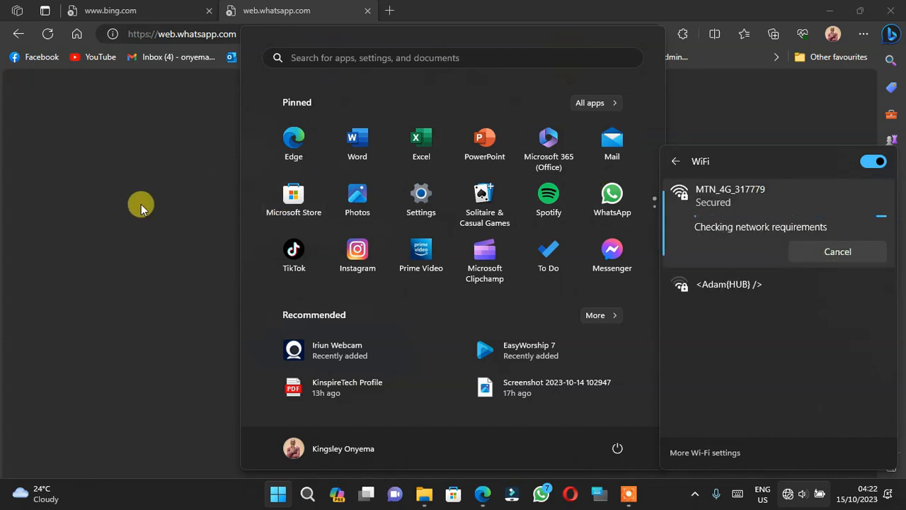
{"action": "left_click", "coordinate": [140, 204]}
{"action": "left_click", "coordinate": [48, 33]}
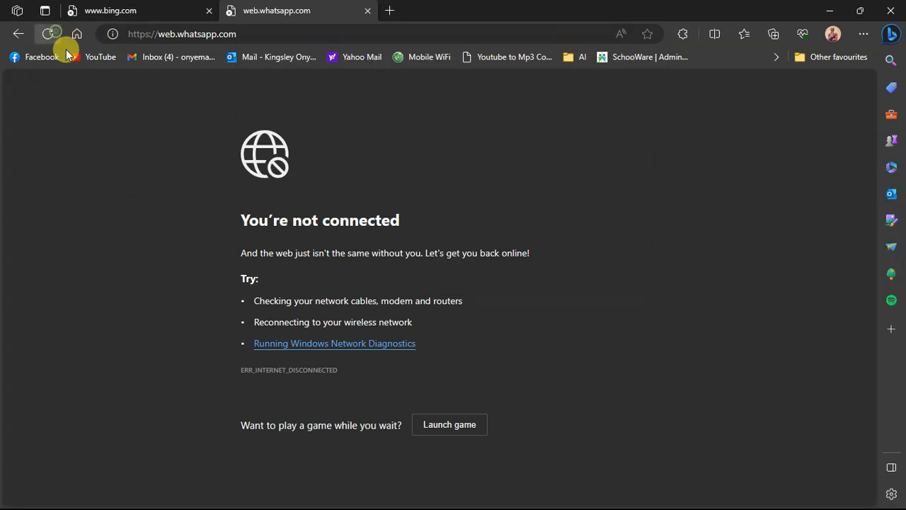
{"action": "left_click", "coordinate": [208, 11]}
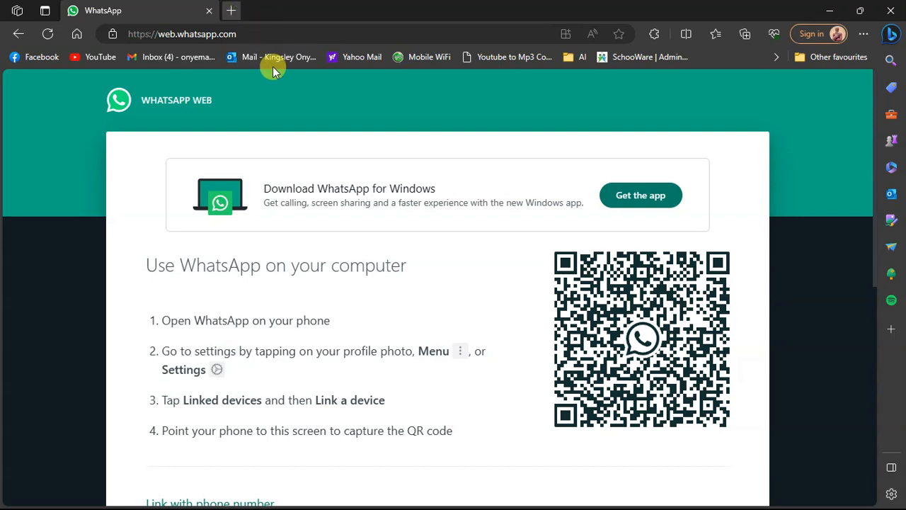
Step: Open apple.com in a new browser tab and look over its home page
{"action": "key", "text": "ctrl+t"}
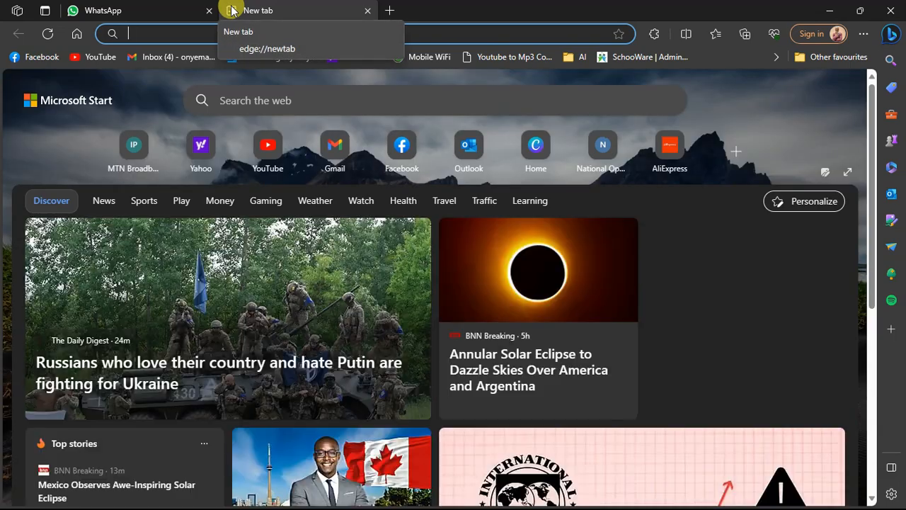
{"action": "type", "text": "appl"}
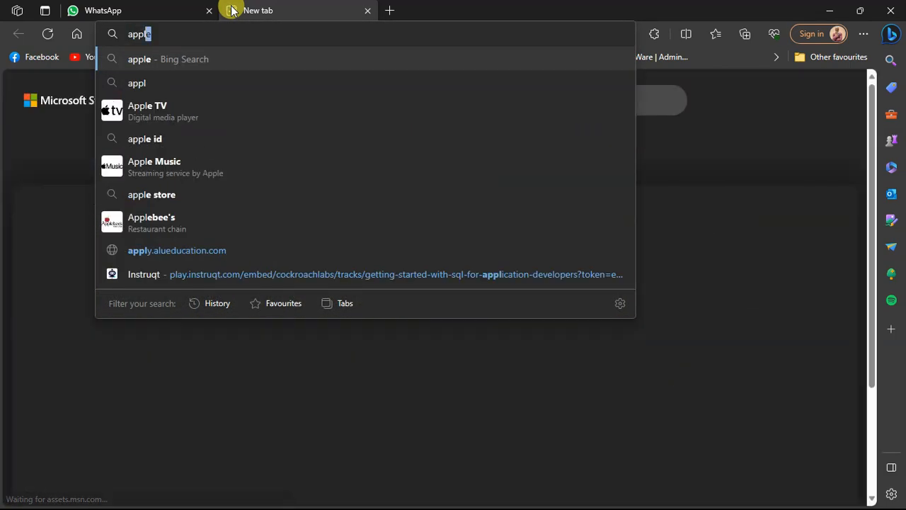
{"action": "type", "text": "e.com"}
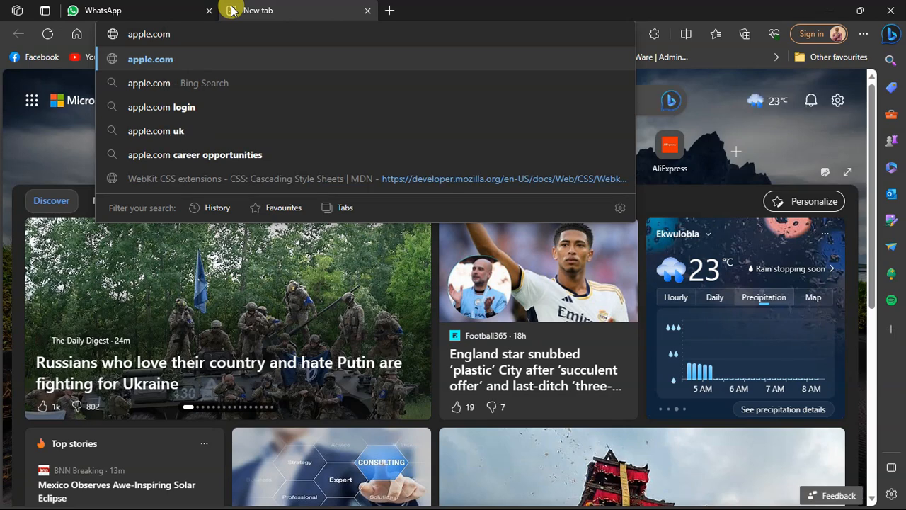
{"action": "key", "text": "Return"}
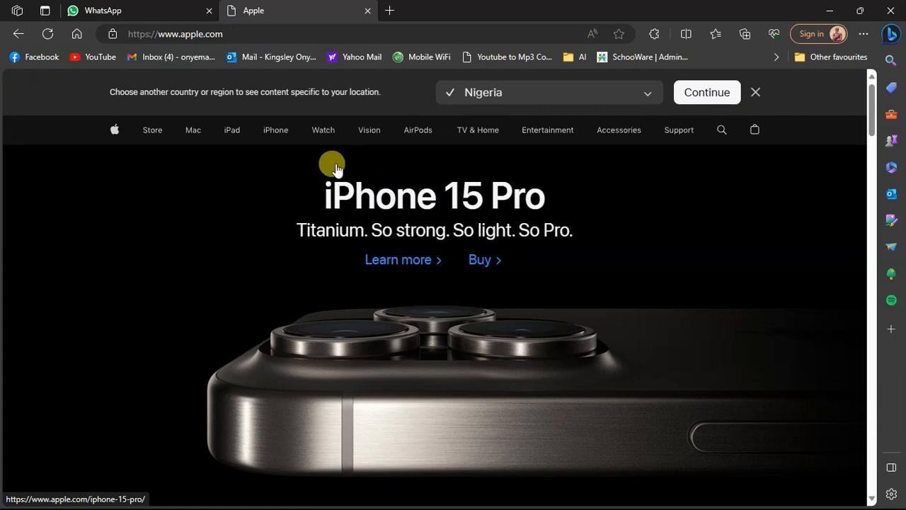
{"action": "scroll", "coordinate": [360, 186], "scroll_direction": "down", "scroll_amount": 2}
{"action": "scroll", "coordinate": [227, 139], "scroll_direction": "up", "scroll_amount": 2}
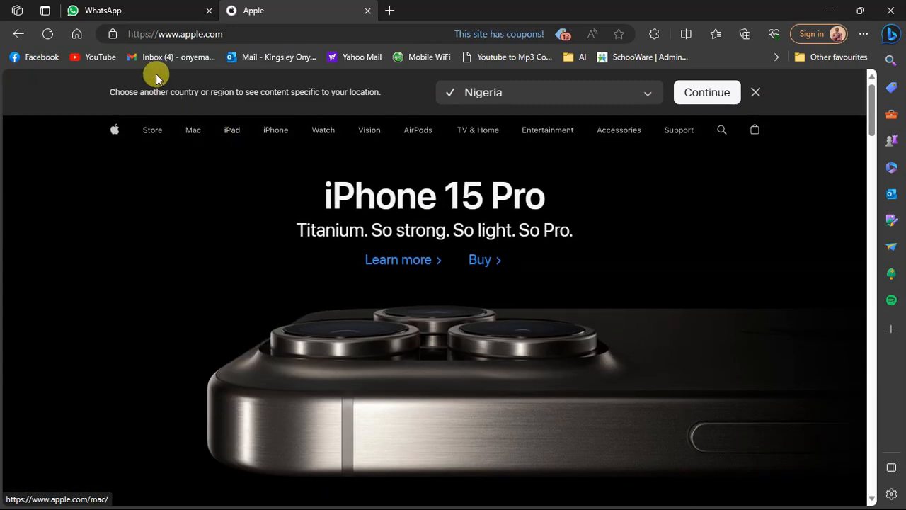
Step: Examine the WhatsApp Web and Apple pages alternately to check that both sites load
{"action": "left_click", "coordinate": [127, 7]}
{"action": "left_click", "coordinate": [267, 5]}
{"action": "left_click", "coordinate": [125, 5]}
{"action": "left_click", "coordinate": [276, 7]}
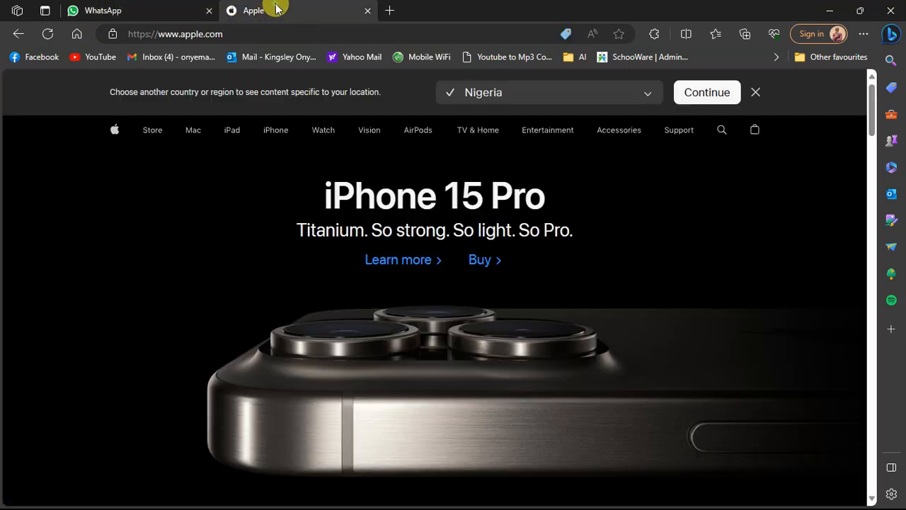
{"action": "left_click", "coordinate": [150, 9]}
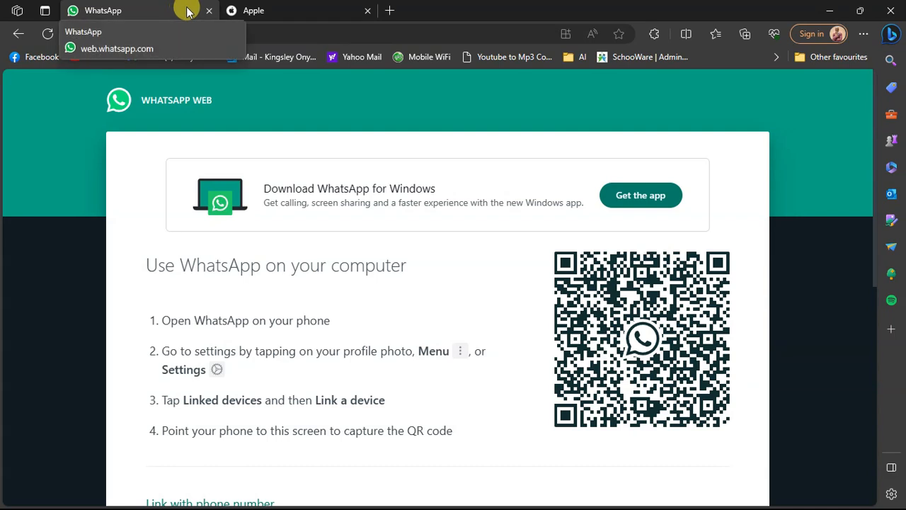
{"action": "left_click", "coordinate": [259, 10]}
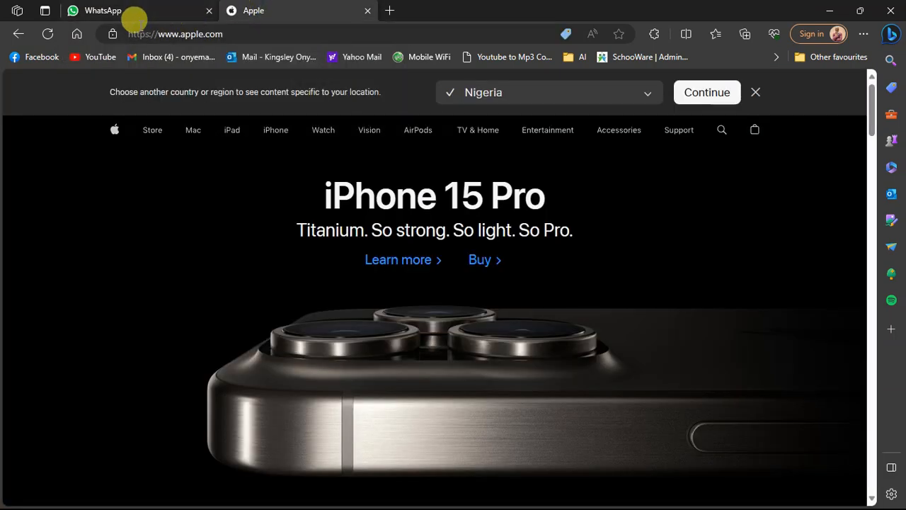
{"action": "left_click", "coordinate": [152, 14]}
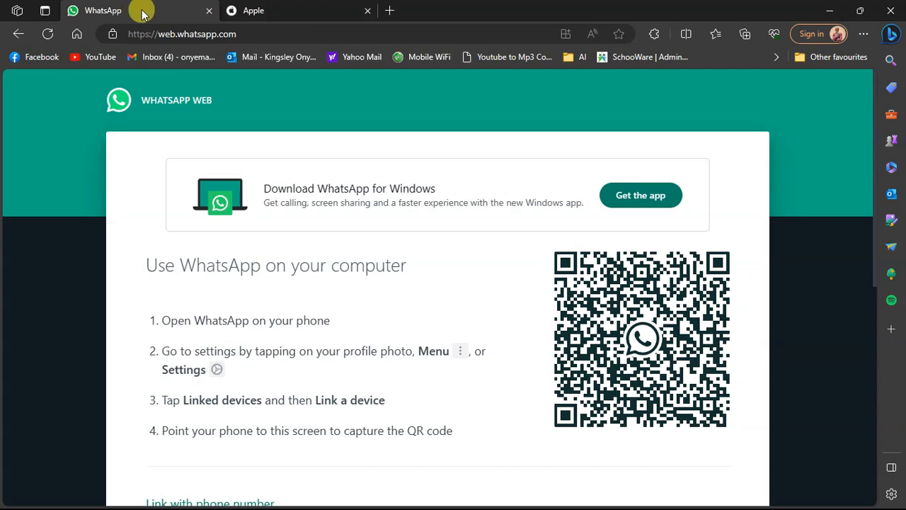
{"action": "left_click", "coordinate": [247, 10]}
{"action": "left_click", "coordinate": [121, 10]}
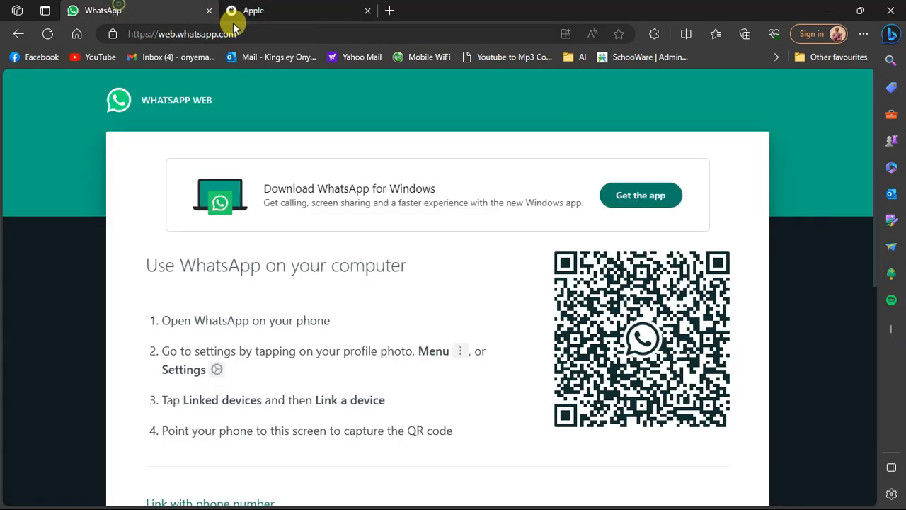
Step: Reload the Apple page and the WhatsApp Web page to recheck access to both sites
{"action": "left_click", "coordinate": [274, 12]}
{"action": "left_click", "coordinate": [47, 33]}
{"action": "left_click", "coordinate": [126, 11]}
{"action": "left_click", "coordinate": [45, 33]}
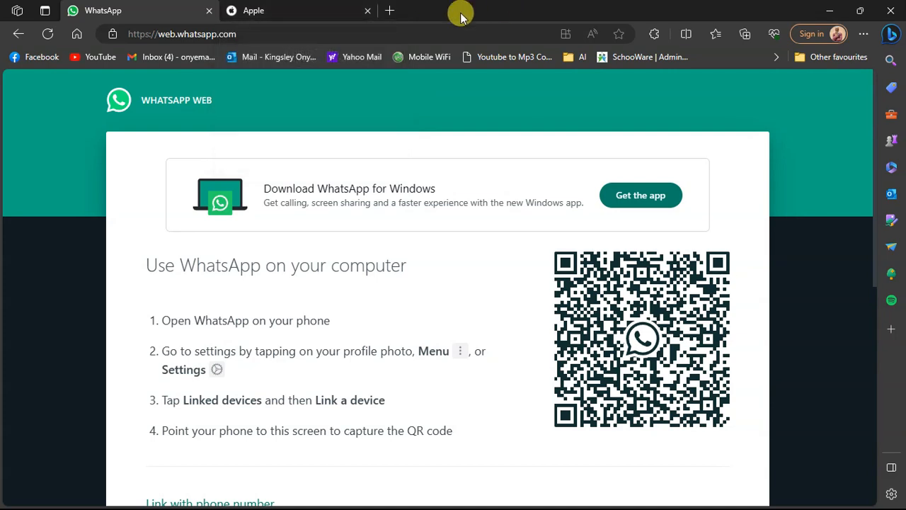
{"action": "key", "text": "super"}
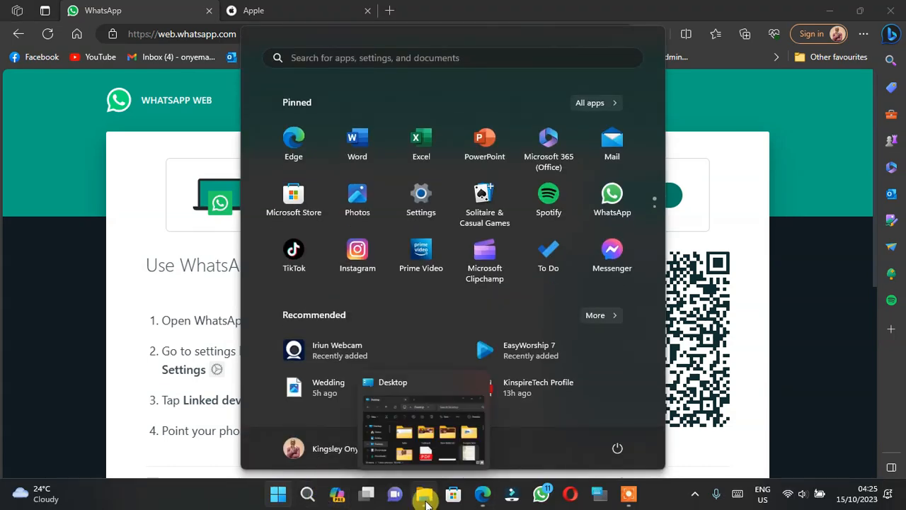
{"action": "left_click", "coordinate": [426, 493]}
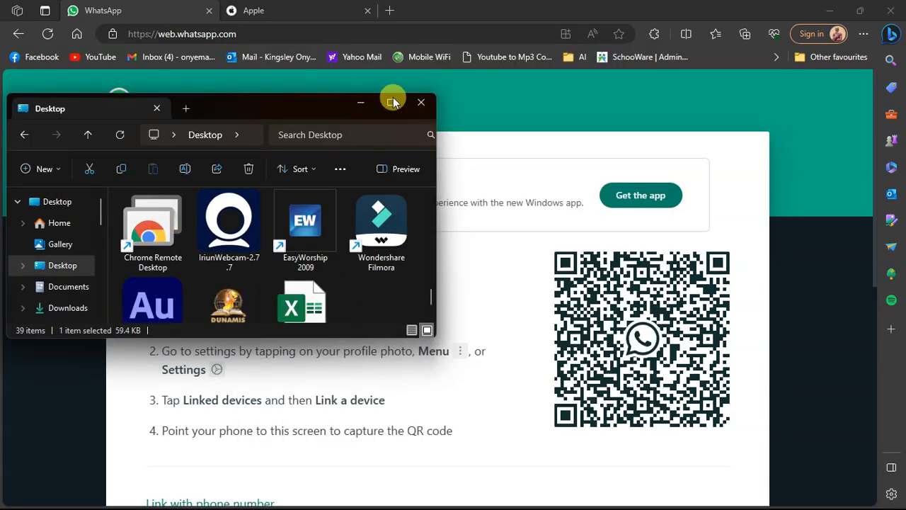
{"action": "left_click", "coordinate": [391, 105]}
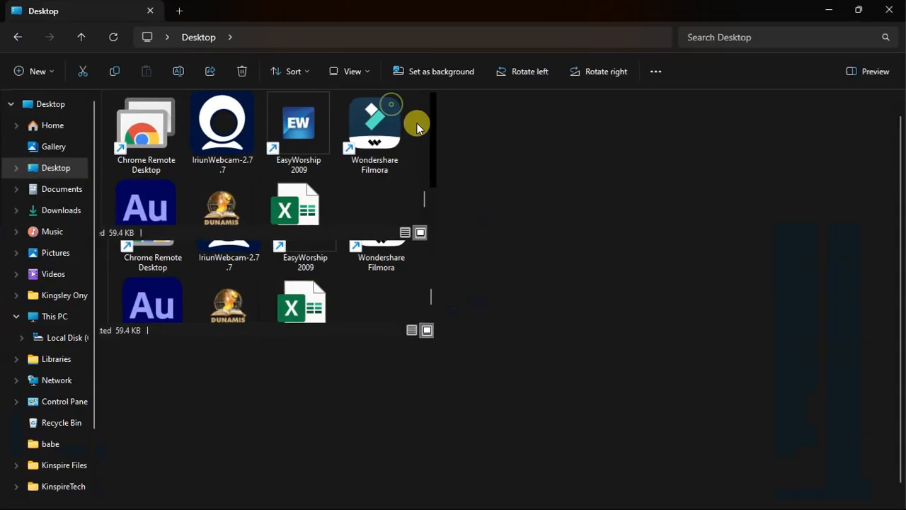
{"action": "left_click", "coordinate": [826, 13]}
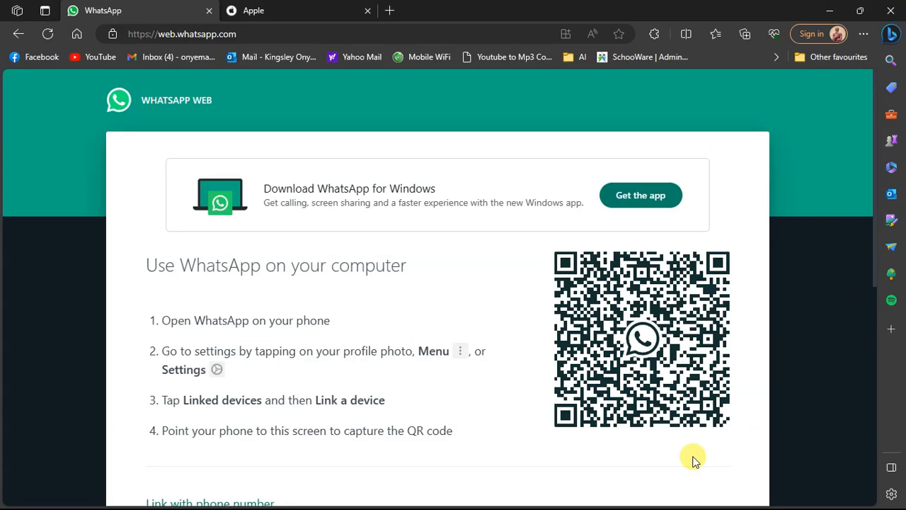
Step: Run Notepad as administrator, approving the elevation request, and enlarge its window
{"action": "left_click", "coordinate": [287, 494]}
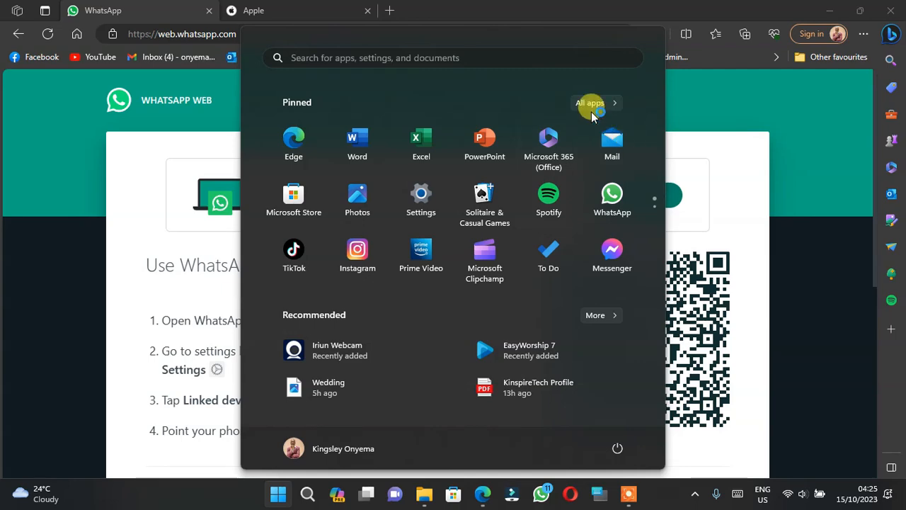
{"action": "left_click", "coordinate": [521, 56]}
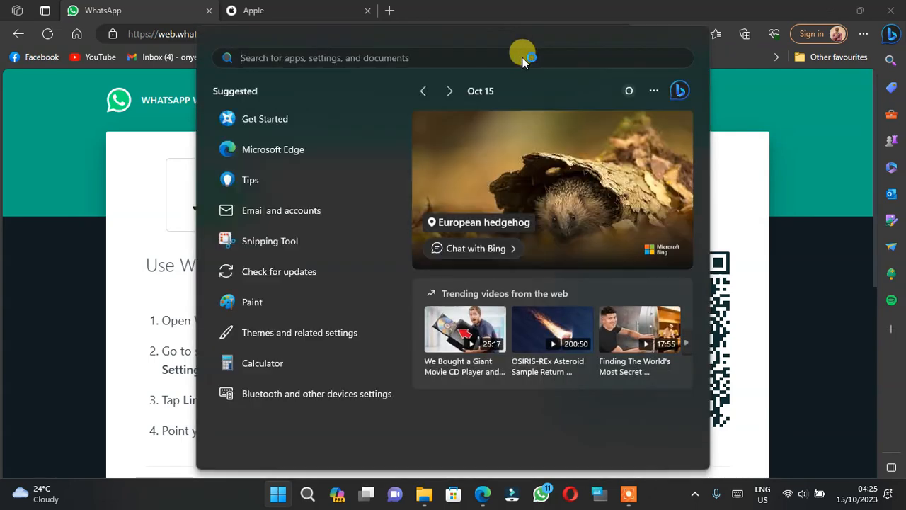
{"action": "type", "text": "not"}
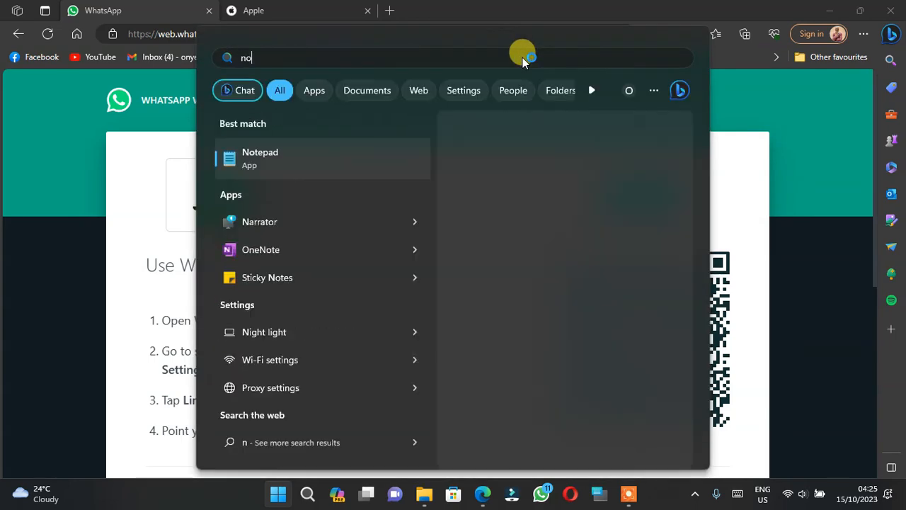
{"action": "right_click", "coordinate": [376, 166]}
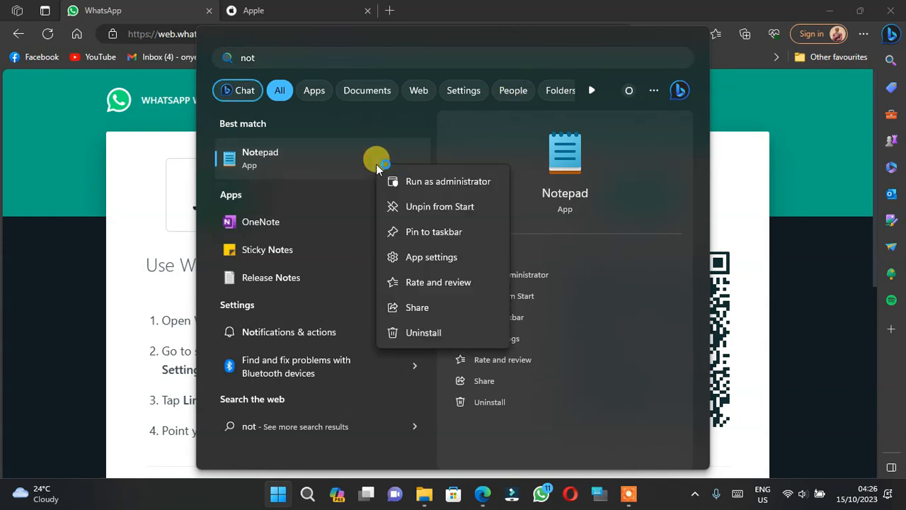
{"action": "left_click", "coordinate": [457, 182]}
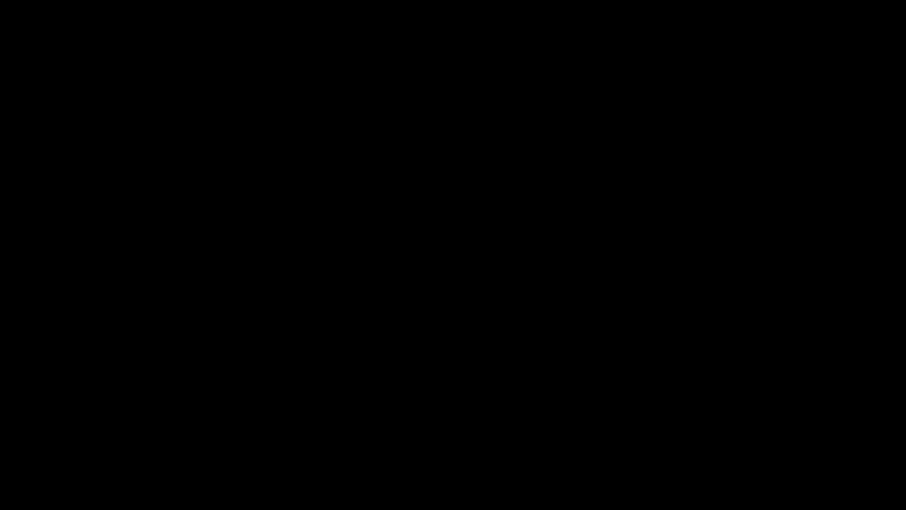
{"action": "left_click", "coordinate": [375, 342]}
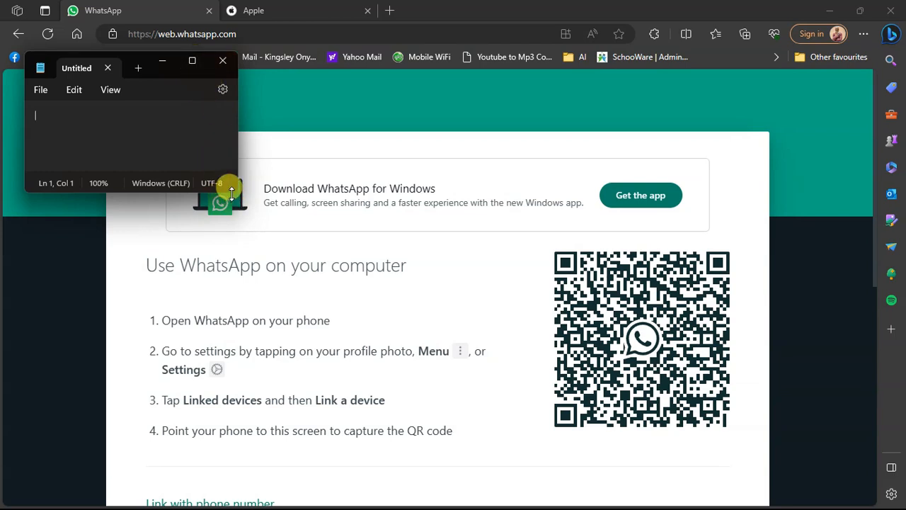
{"action": "left_click_drag", "start_coordinate": [234, 190], "coordinate": [565, 407]}
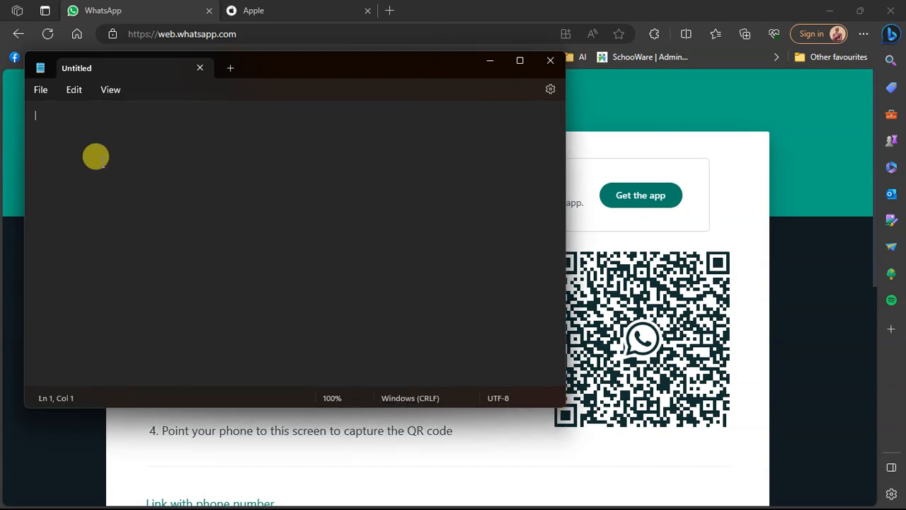
Step: Start opening a file in Notepad and browse to the Windows folder on Local Disk (C:)
{"action": "left_click", "coordinate": [41, 90]}
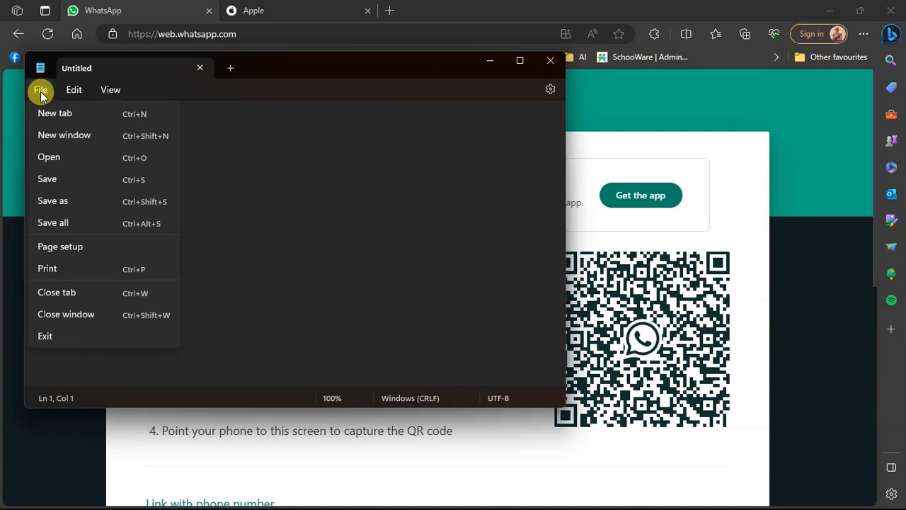
{"action": "left_click", "coordinate": [95, 158]}
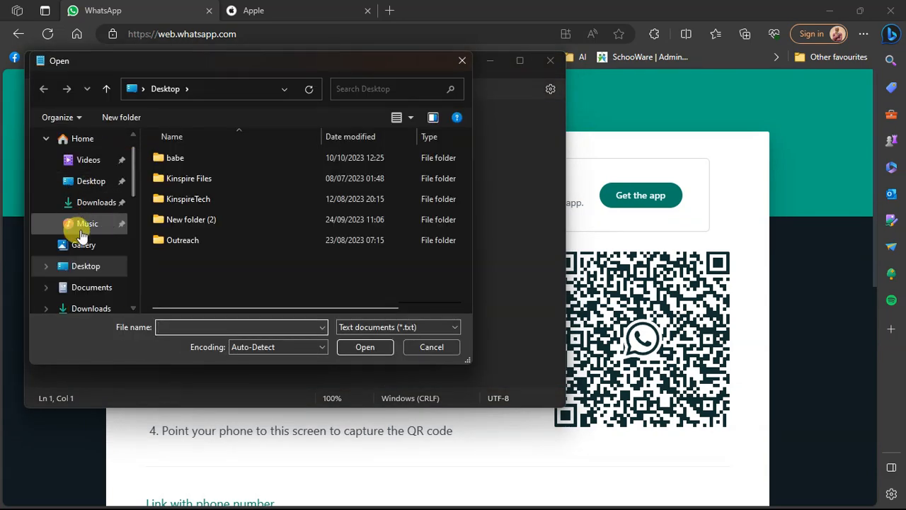
{"action": "scroll", "coordinate": [87, 179], "scroll_direction": "up", "scroll_amount": 2}
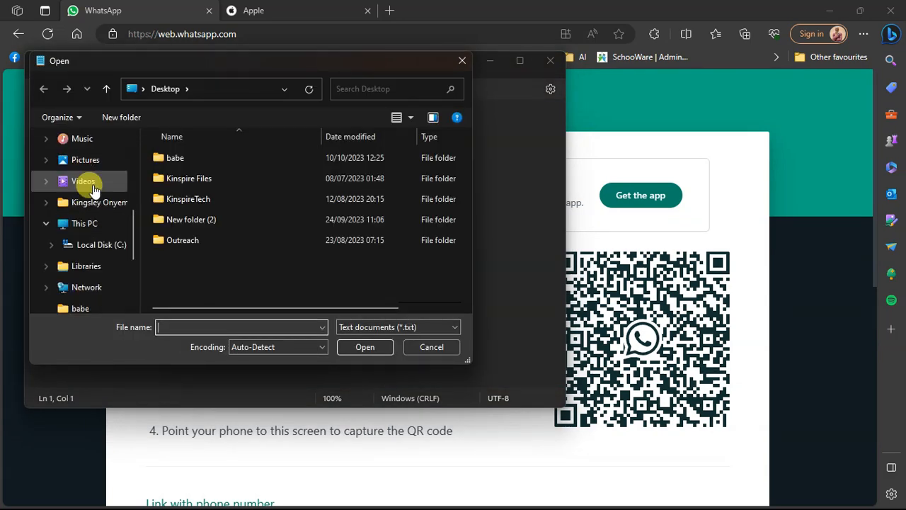
{"action": "left_click", "coordinate": [103, 248]}
{"action": "scroll", "coordinate": [256, 180], "scroll_direction": "down", "scroll_amount": 1}
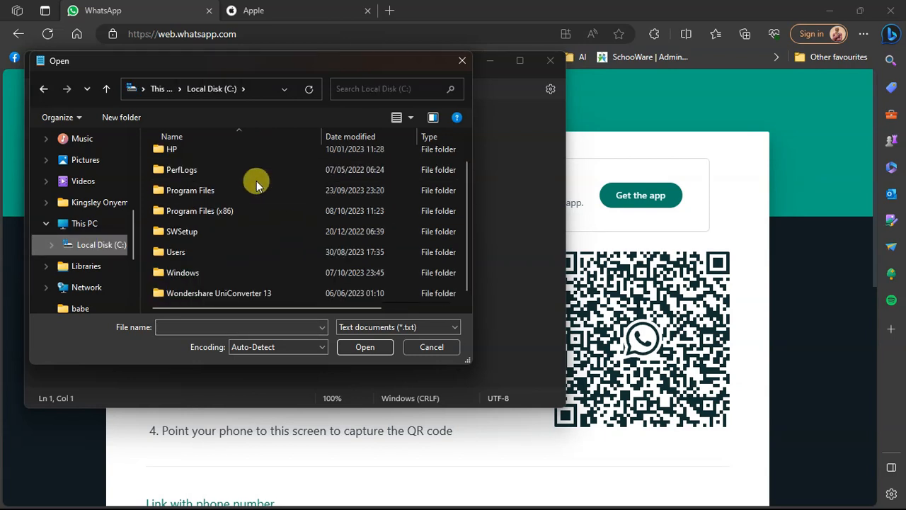
{"action": "double_click", "coordinate": [191, 274]}
Step: Find the System32 folder inside the Windows folder and open it
{"action": "scroll", "coordinate": [202, 205], "scroll_direction": "down", "scroll_amount": 1}
{"action": "scroll", "coordinate": [202, 205], "scroll_direction": "down", "scroll_amount": 3}
{"action": "scroll", "coordinate": [203, 205], "scroll_direction": "down", "scroll_amount": 4}
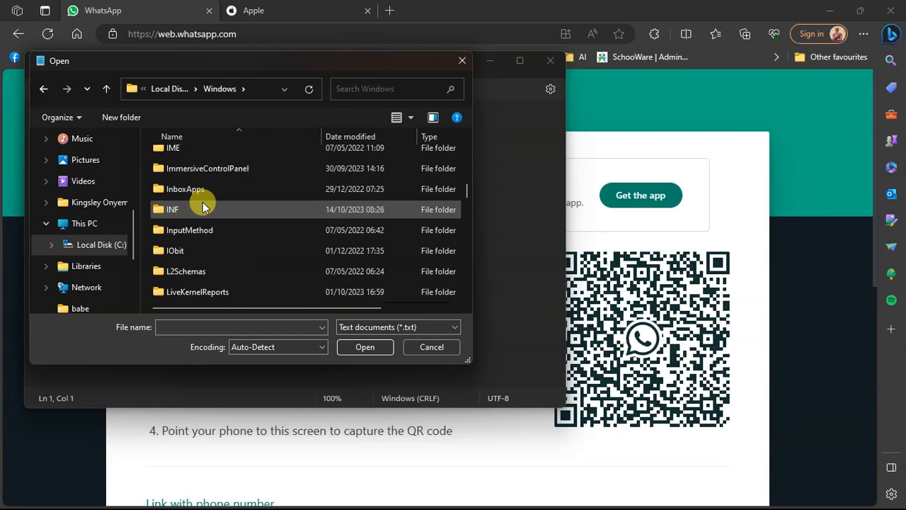
{"action": "scroll", "coordinate": [203, 205], "scroll_direction": "down", "scroll_amount": 3}
{"action": "scroll", "coordinate": [203, 205], "scroll_direction": "down", "scroll_amount": 2}
{"action": "scroll", "coordinate": [203, 205], "scroll_direction": "down", "scroll_amount": 3}
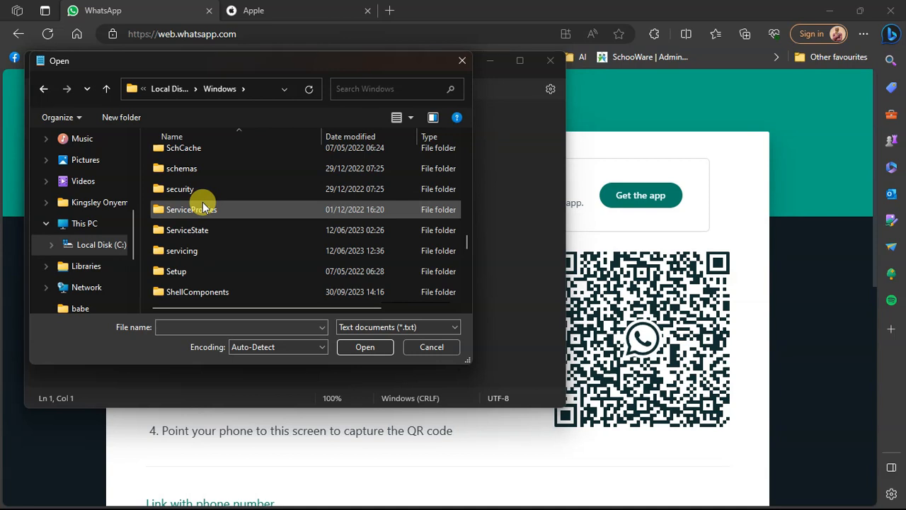
{"action": "scroll", "coordinate": [203, 206], "scroll_direction": "down", "scroll_amount": 3}
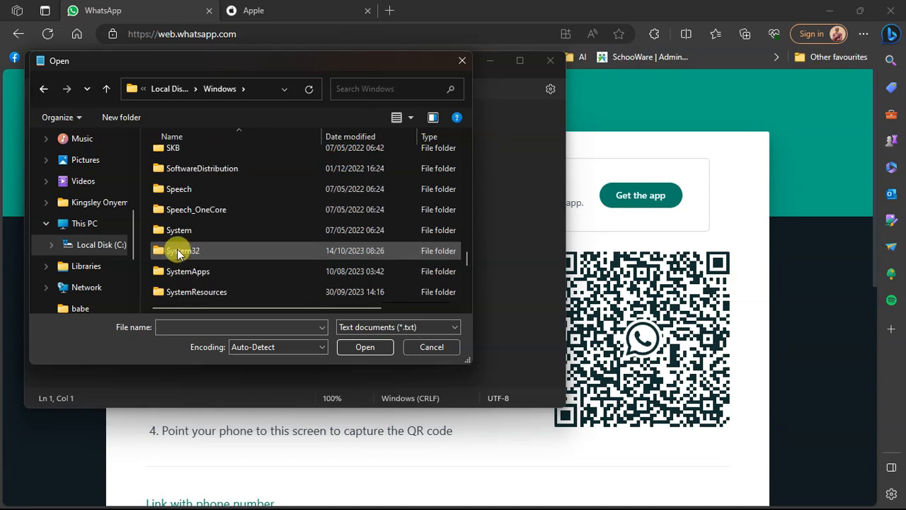
{"action": "double_click", "coordinate": [196, 250]}
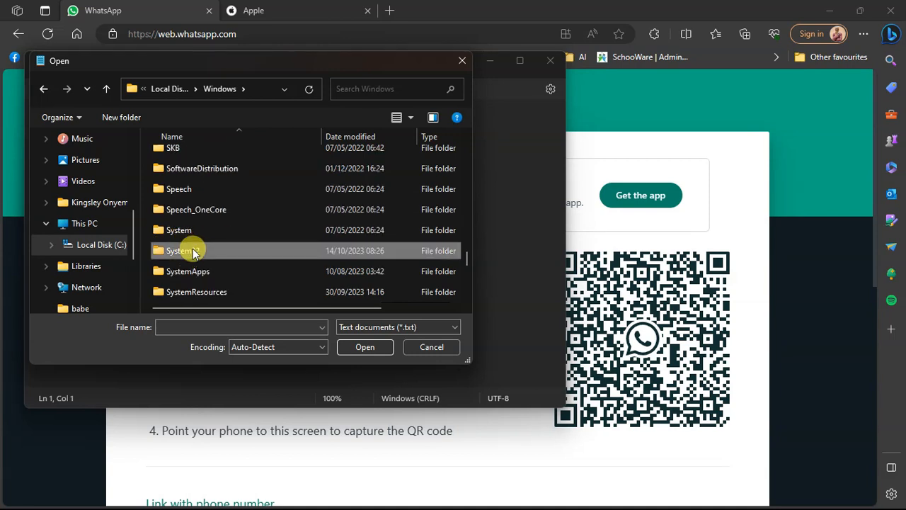
Step: Open the drivers folder within System32 and go into its etc subfolder
{"action": "scroll", "coordinate": [224, 188], "scroll_direction": "down", "scroll_amount": 3}
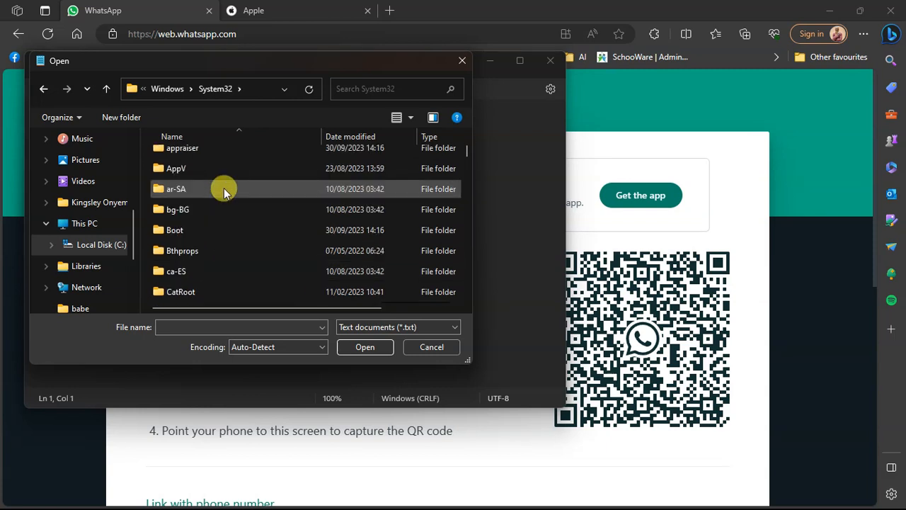
{"action": "scroll", "coordinate": [224, 188], "scroll_direction": "down", "scroll_amount": 4}
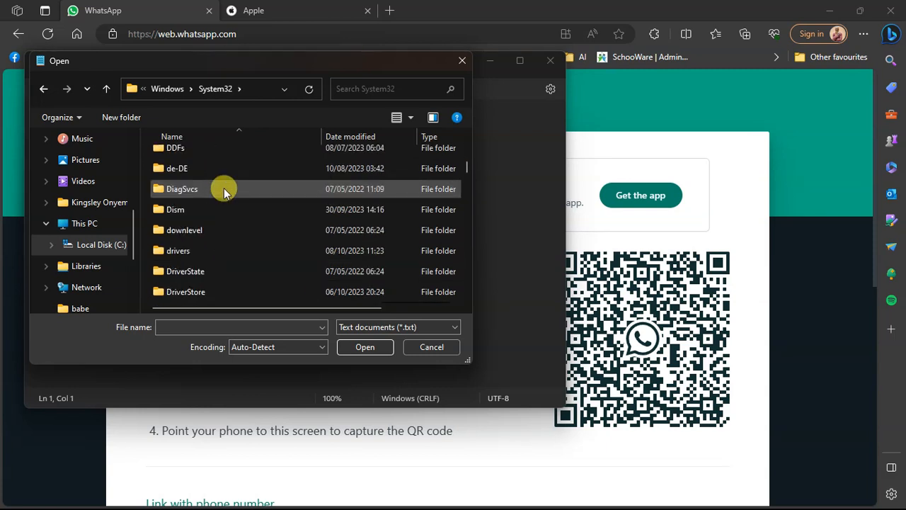
{"action": "double_click", "coordinate": [195, 252]}
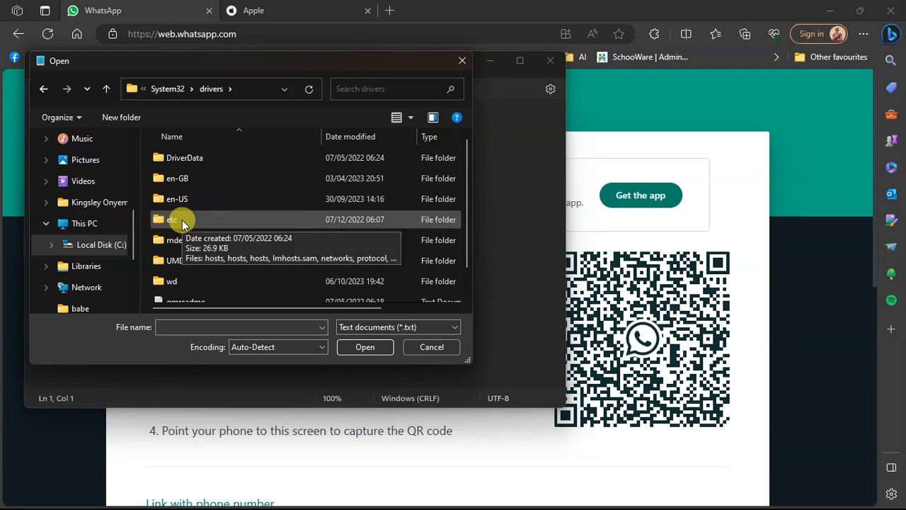
{"action": "double_click", "coordinate": [181, 219]}
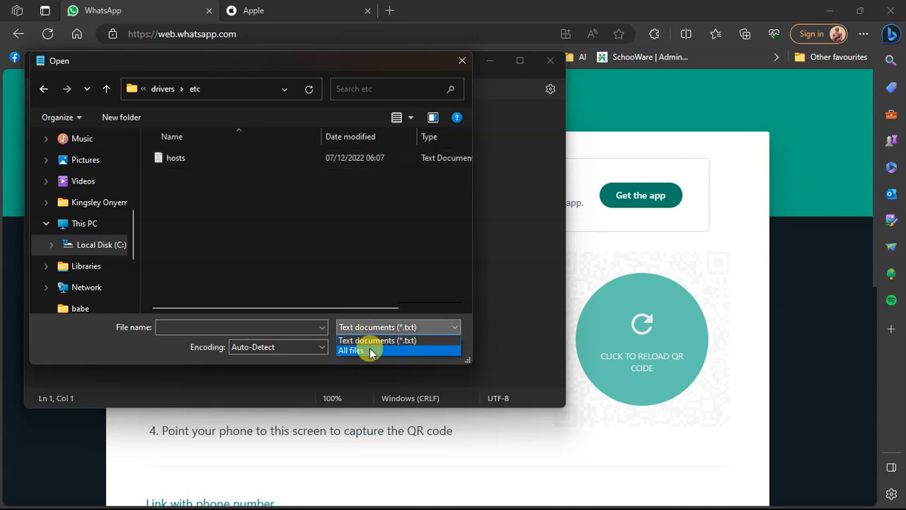
Step: List all file types in C:\Windows\System32\drivers\etc and open the hosts file of type File
{"action": "left_click", "coordinate": [368, 345]}
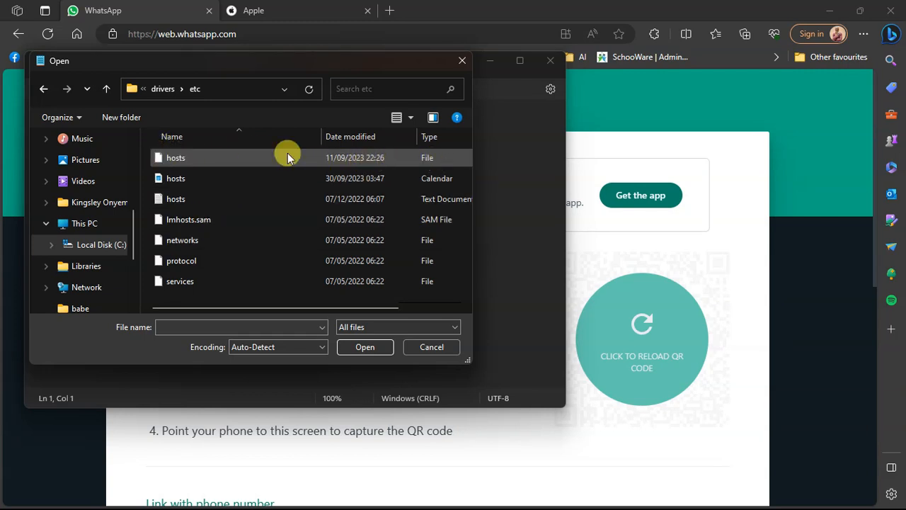
{"action": "left_click", "coordinate": [172, 158]}
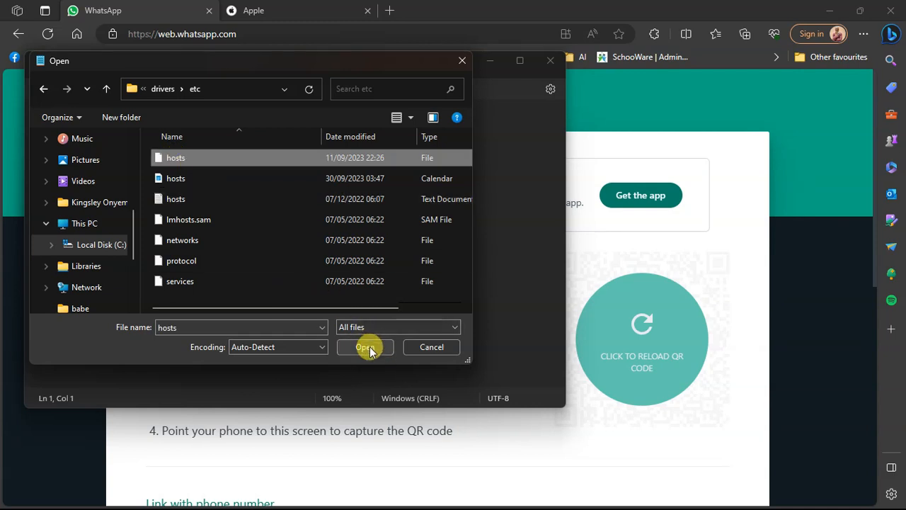
{"action": "left_click", "coordinate": [208, 90]}
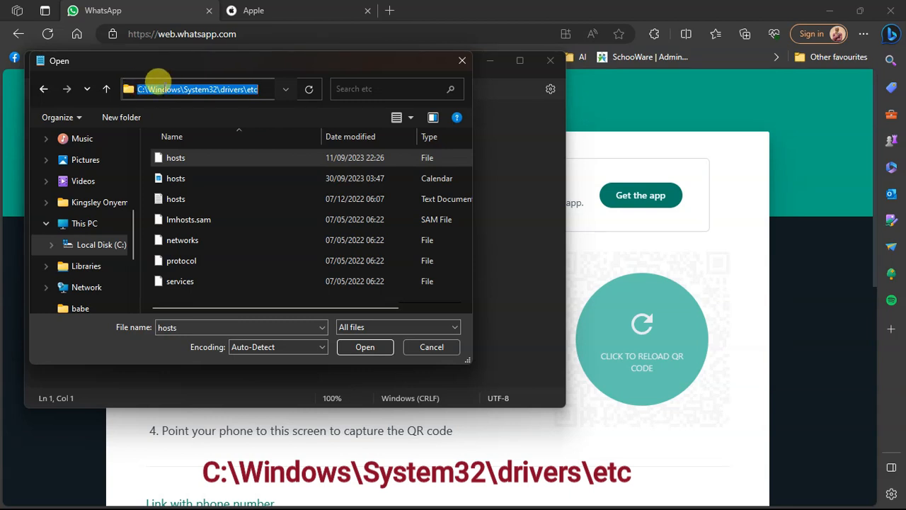
{"action": "left_click", "coordinate": [197, 82]}
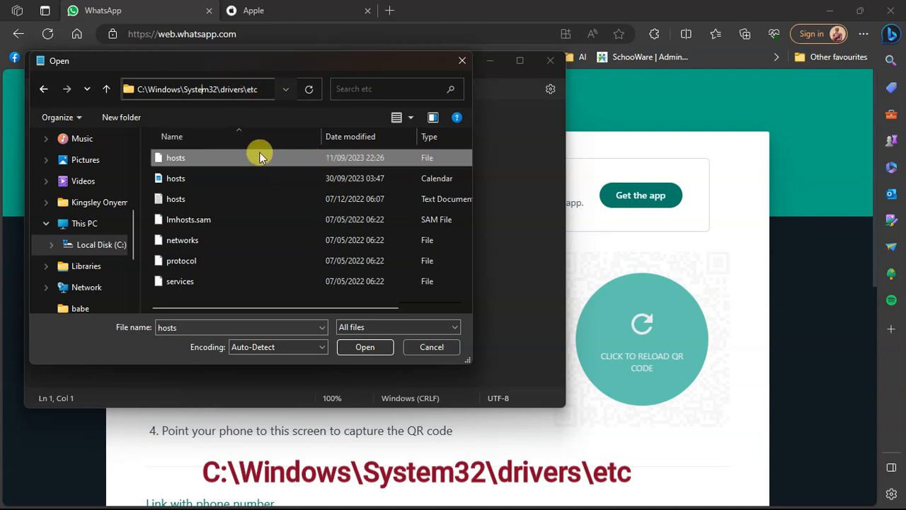
{"action": "left_click", "coordinate": [387, 327]}
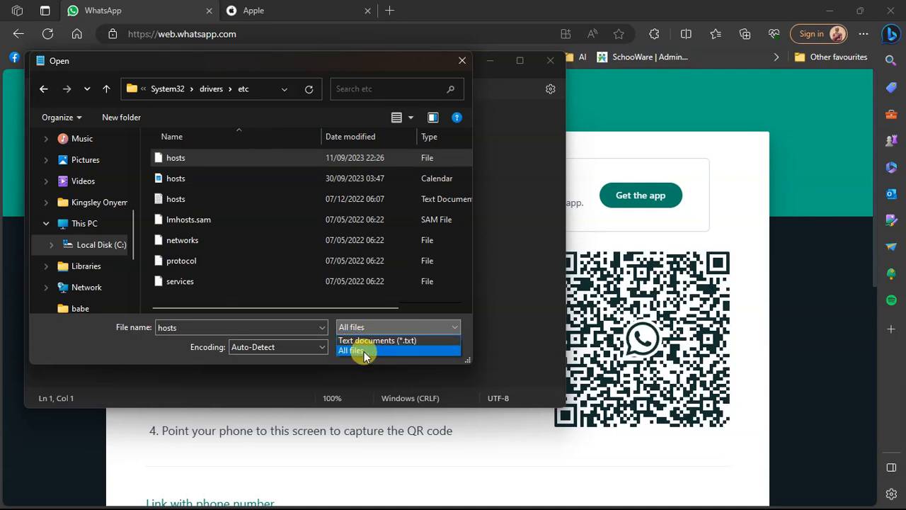
{"action": "left_click", "coordinate": [364, 351]}
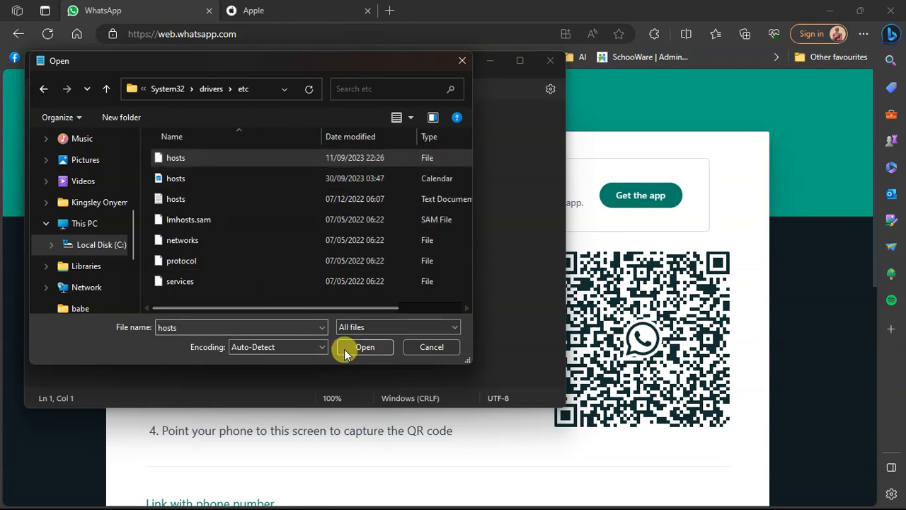
{"action": "left_click", "coordinate": [363, 347]}
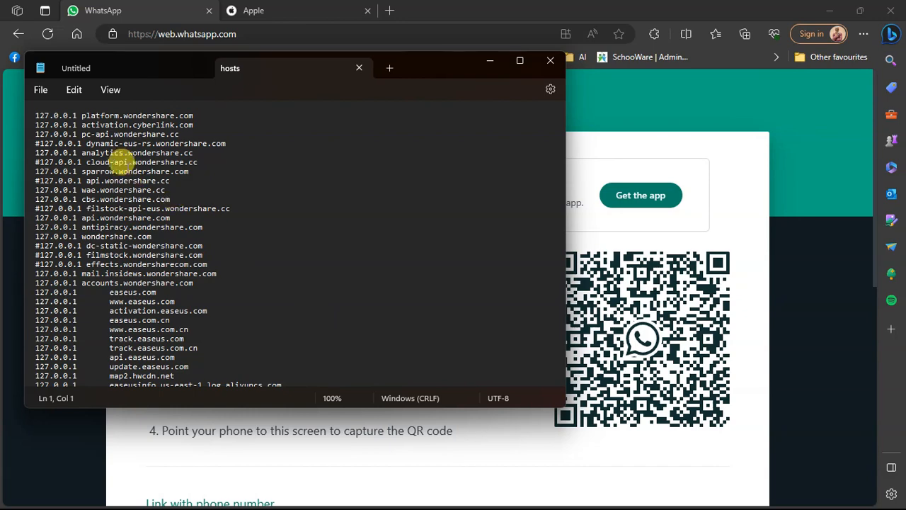
Step: Look through the existing IP address and domain entries in the hosts file from beginning to end
{"action": "scroll", "coordinate": [121, 163], "scroll_direction": "down", "scroll_amount": 5}
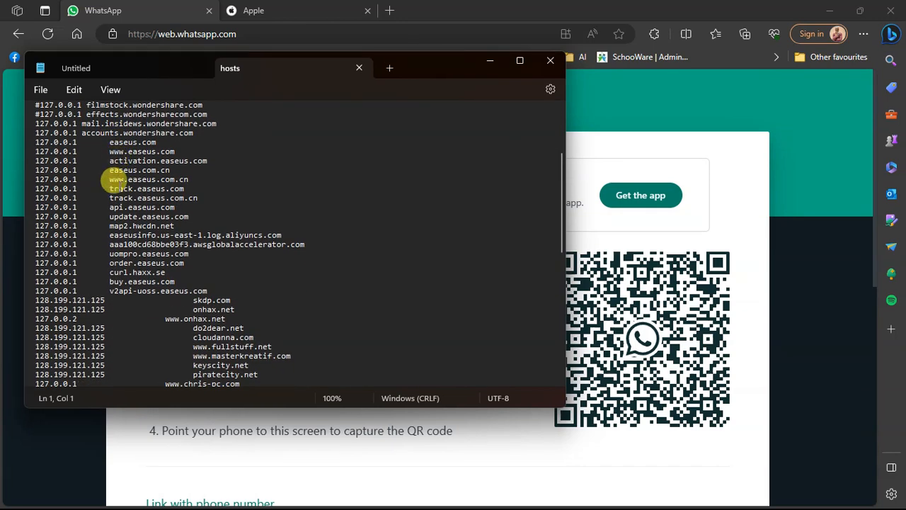
{"action": "scroll", "coordinate": [111, 259], "scroll_direction": "down", "scroll_amount": 3}
{"action": "scroll", "coordinate": [113, 262], "scroll_direction": "down", "scroll_amount": 8}
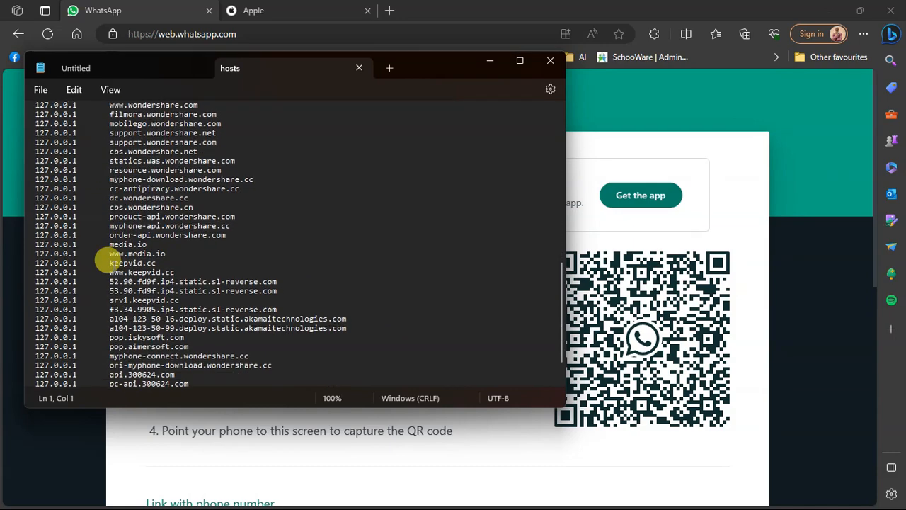
{"action": "scroll", "coordinate": [114, 262], "scroll_direction": "down", "scroll_amount": 3}
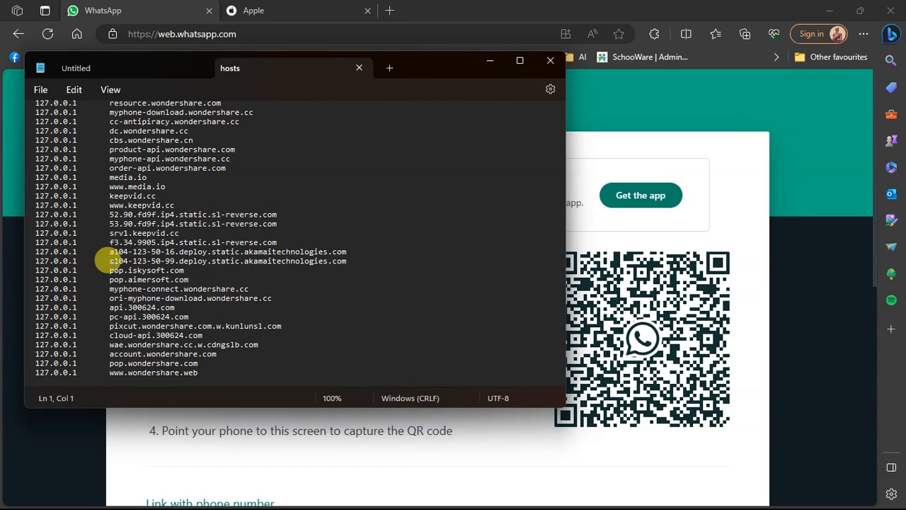
{"action": "scroll", "coordinate": [111, 260], "scroll_direction": "up", "scroll_amount": 5}
{"action": "scroll", "coordinate": [110, 261], "scroll_direction": "up", "scroll_amount": 8}
{"action": "scroll", "coordinate": [110, 261], "scroll_direction": "up", "scroll_amount": 6}
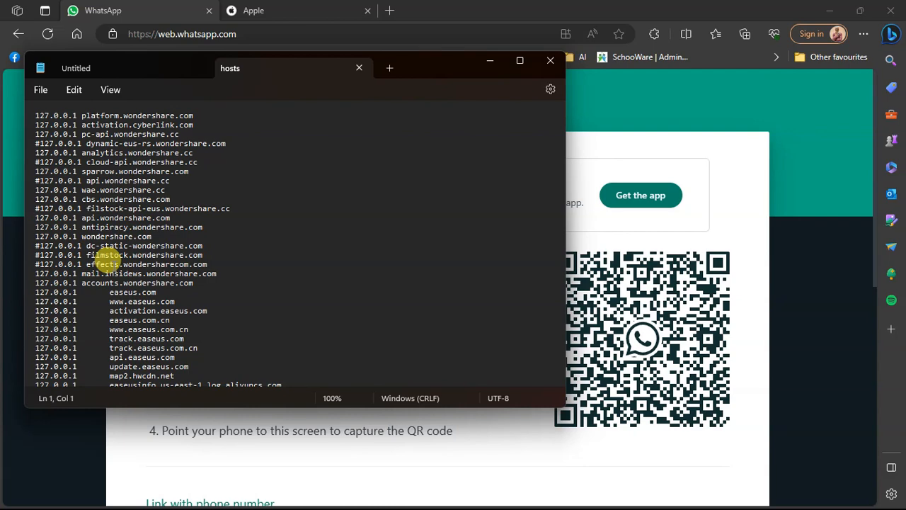
{"action": "scroll", "coordinate": [107, 259], "scroll_direction": "down", "scroll_amount": 3}
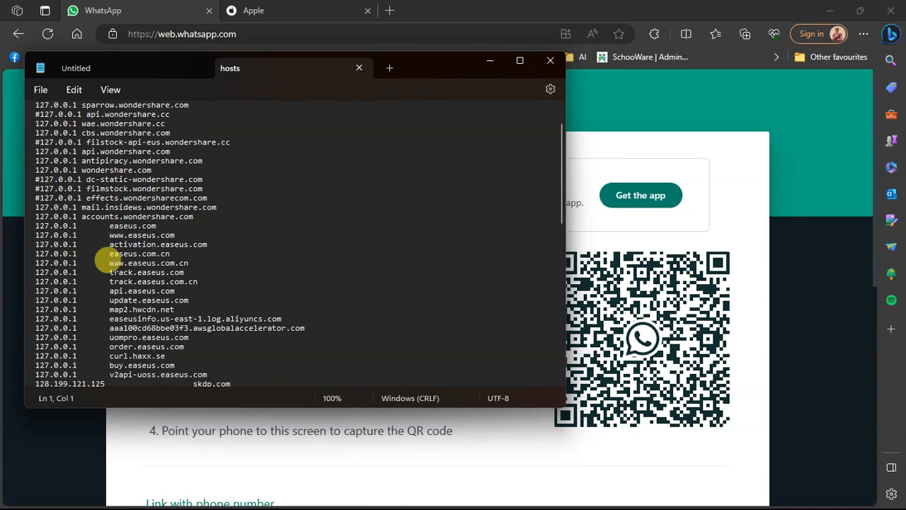
{"action": "scroll", "coordinate": [106, 261], "scroll_direction": "down", "scroll_amount": 2}
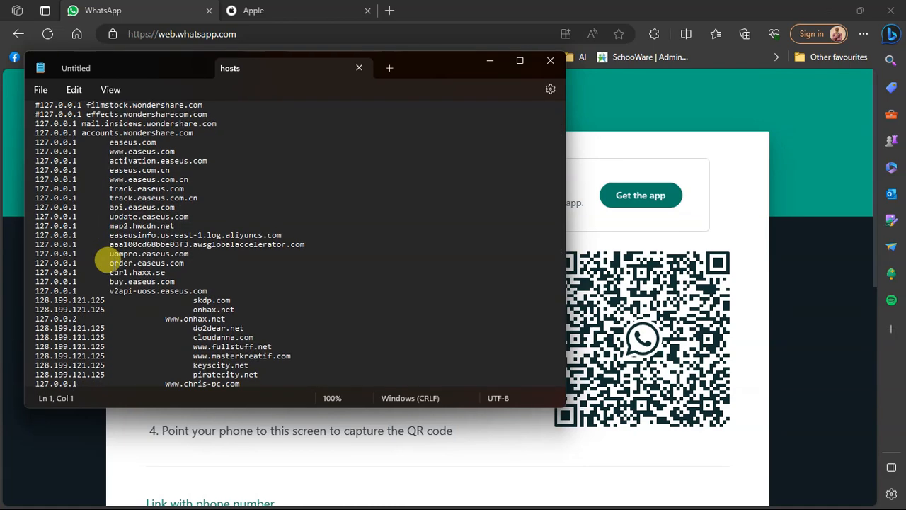
{"action": "scroll", "coordinate": [106, 261], "scroll_direction": "down", "scroll_amount": 1}
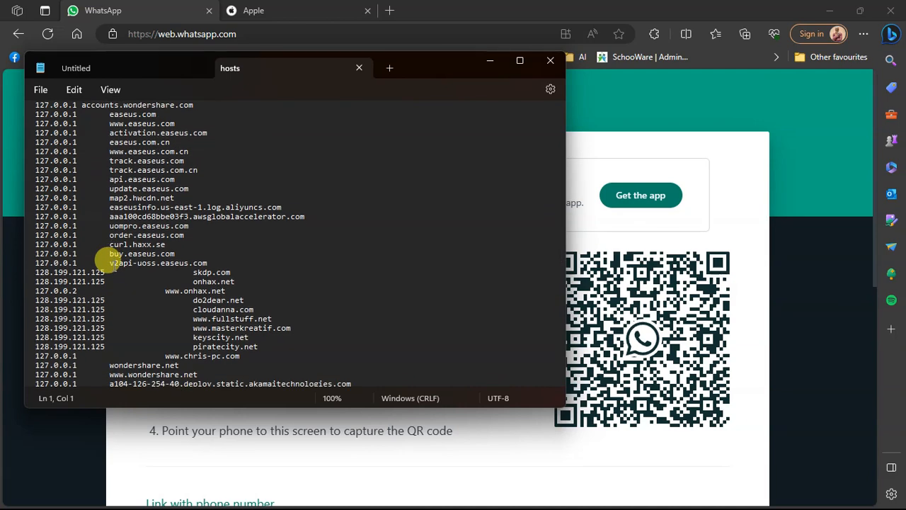
{"action": "scroll", "coordinate": [110, 260], "scroll_direction": "down", "scroll_amount": 1}
{"action": "scroll", "coordinate": [109, 260], "scroll_direction": "down", "scroll_amount": 2}
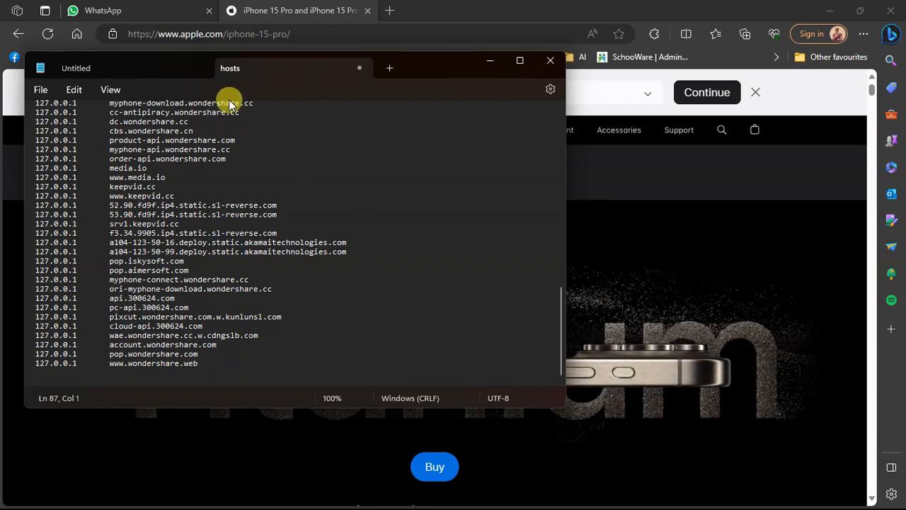
Step: Close the empty Untitled document and add the entry 127.0.0.1 web.whatsapp.com, tab-separated, at the end of the hosts file
{"action": "left_click", "coordinate": [202, 69]}
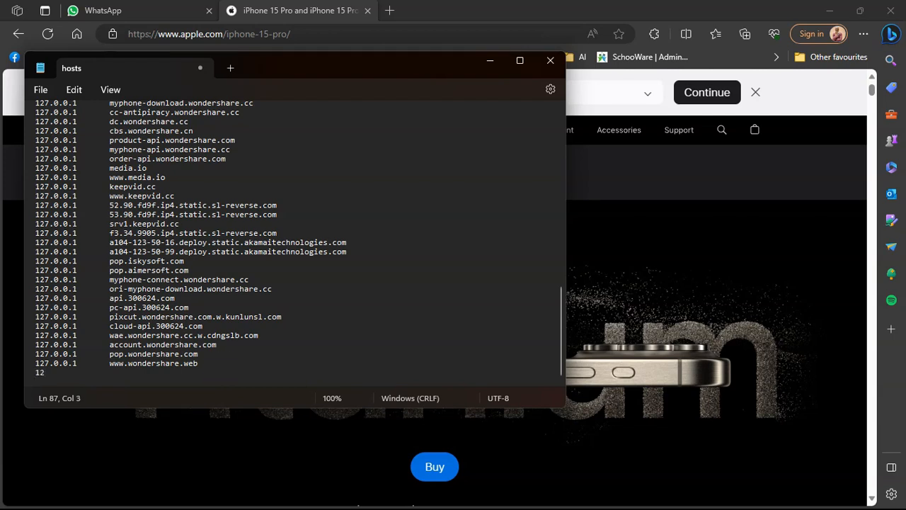
{"action": "type", "text": "127.0.0.1\tweb"}
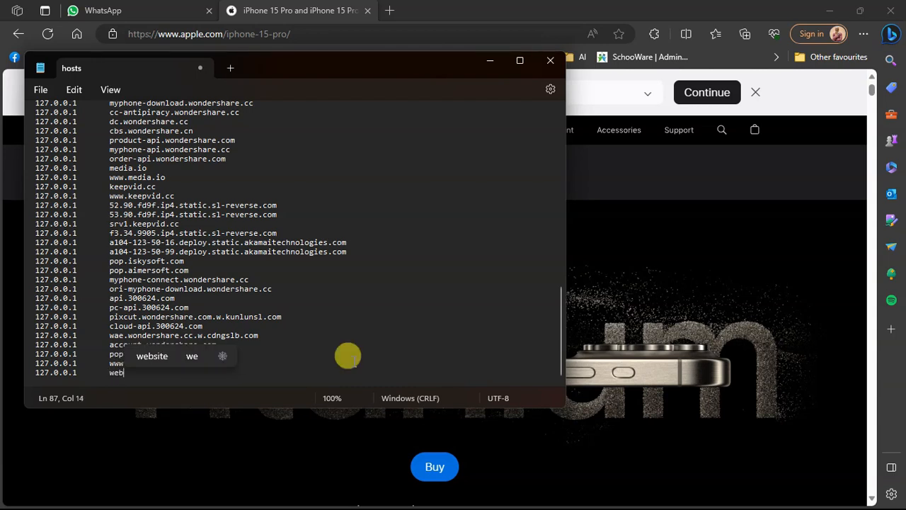
{"action": "type", "text": ".what"}
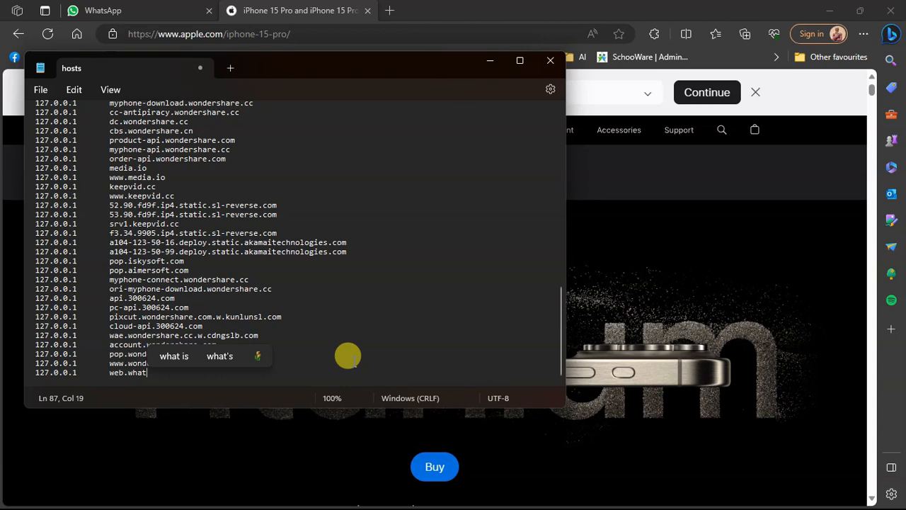
{"action": "type", "text": "sa"}
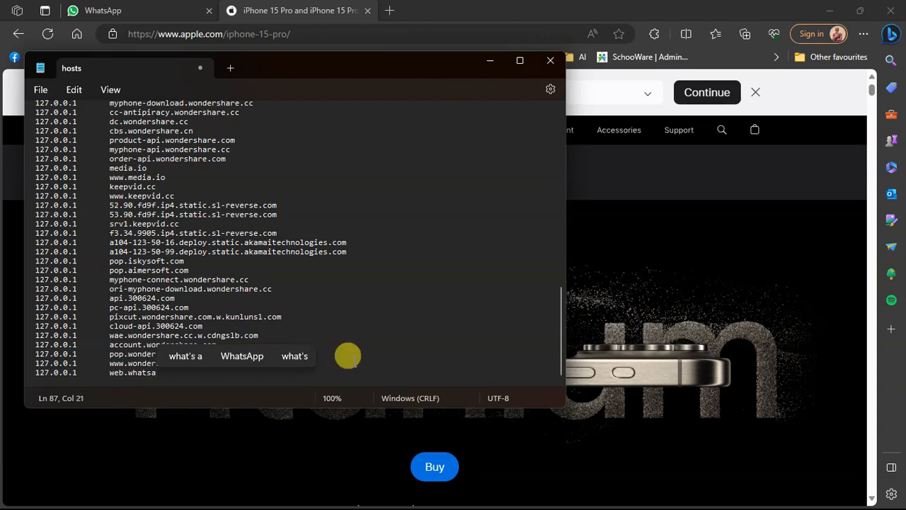
{"action": "type", "text": "pp.com"}
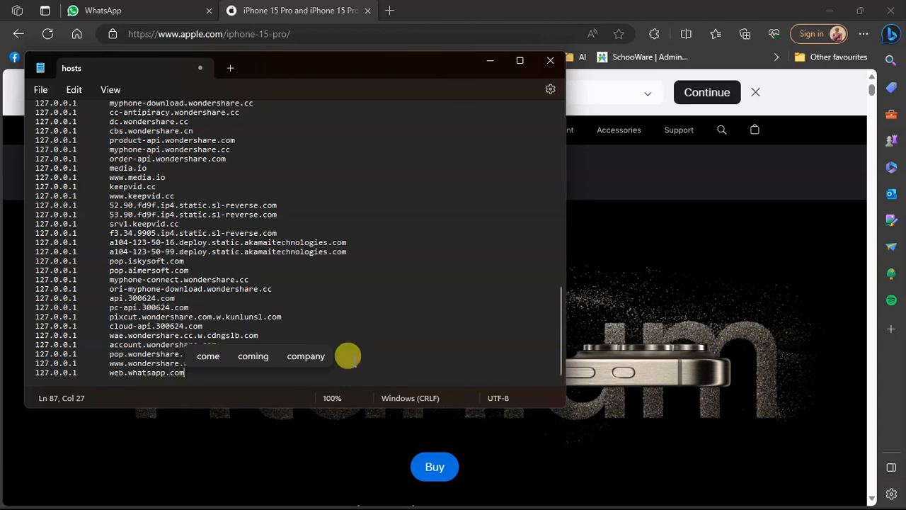
{"action": "key", "text": "Return"}
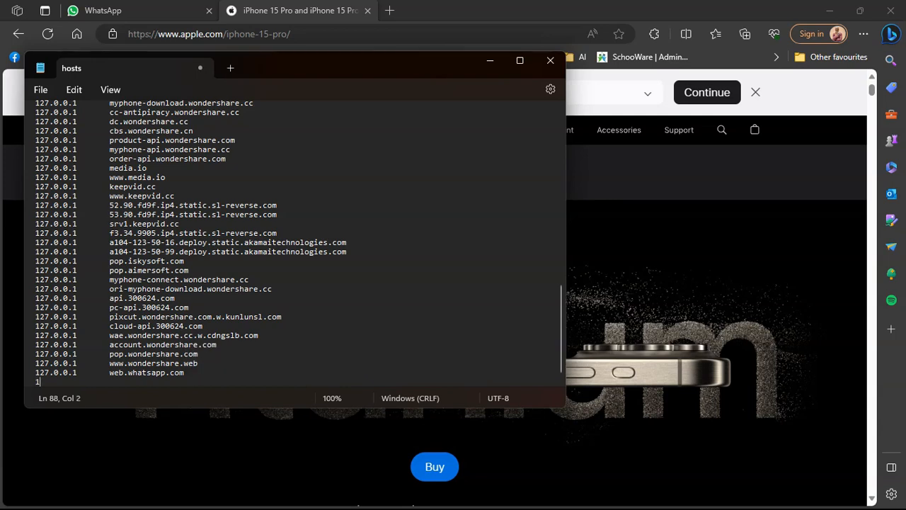
{"action": "type", "text": "127.0"}
{"action": "type", "text": "www"}
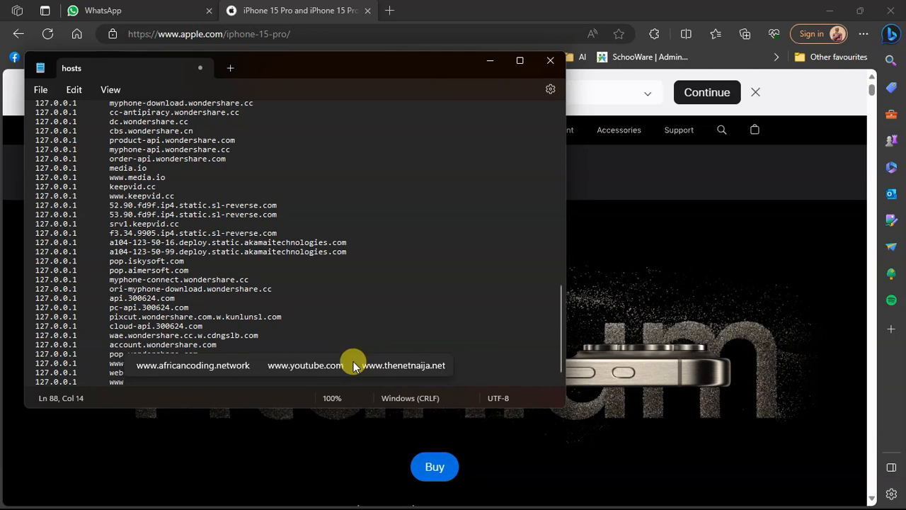
{"action": "type", "text": "."}
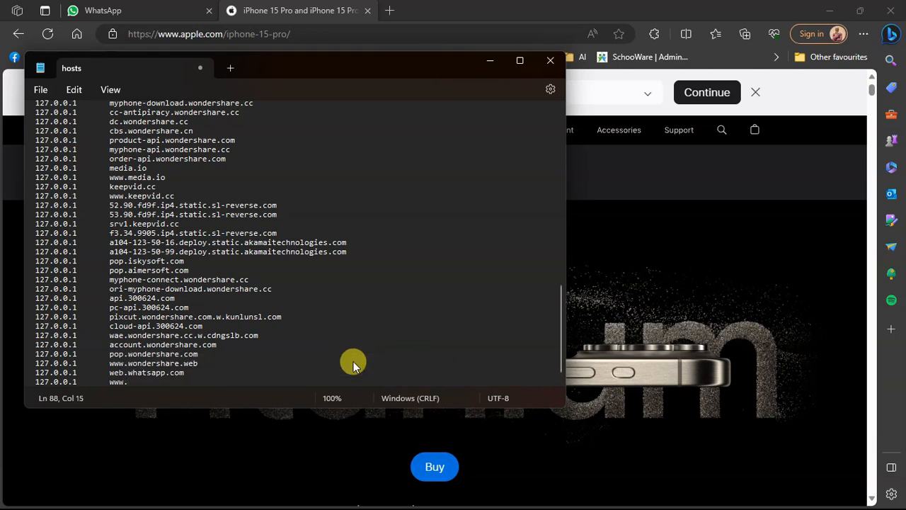
{"action": "type", "text": "apple.com"}
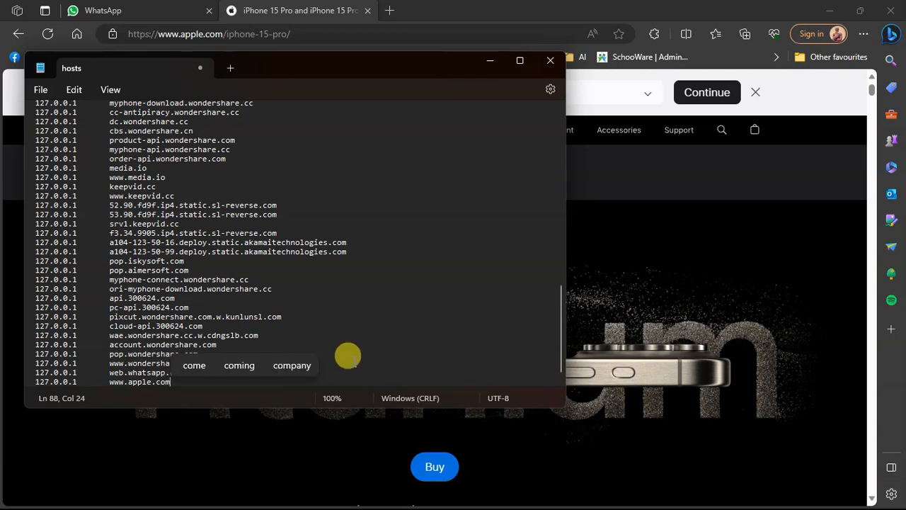
{"action": "scroll", "coordinate": [360, 311], "scroll_direction": "down", "scroll_amount": 1}
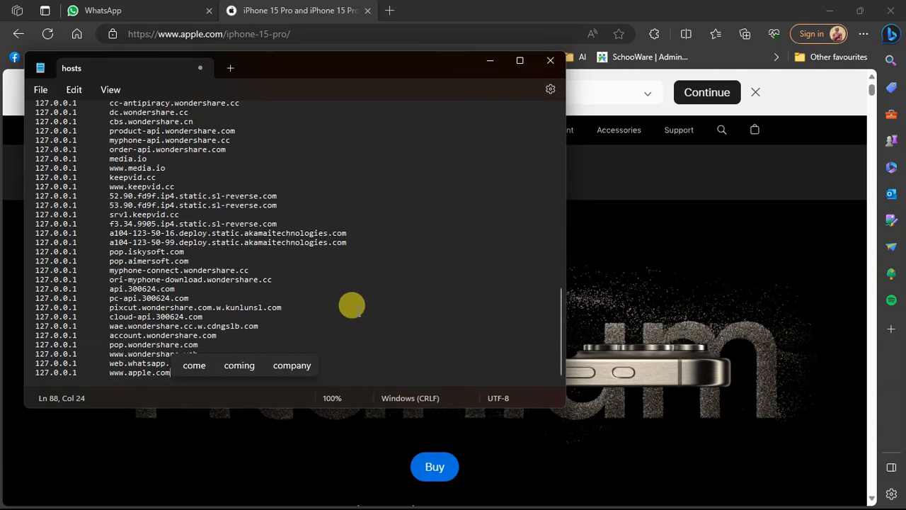
{"action": "left_click", "coordinate": [352, 305]}
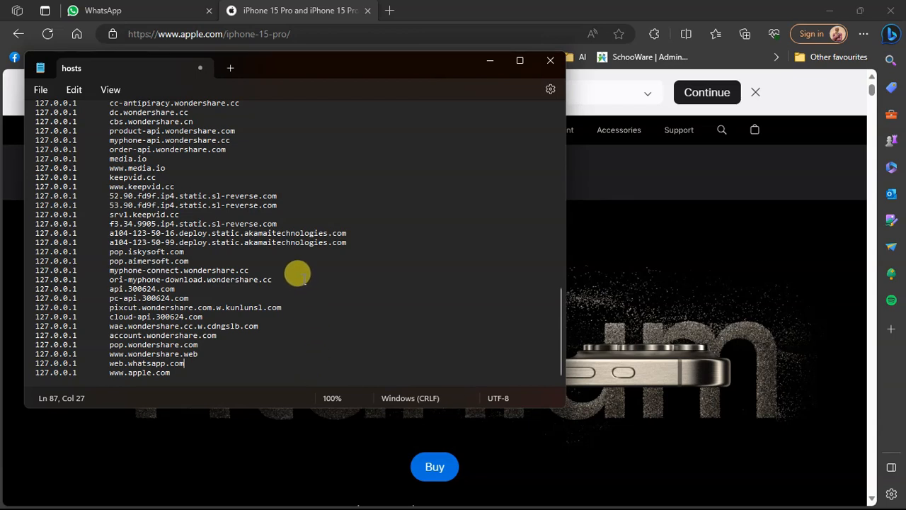
Step: Save the document as All files over the existing hosts file of type File in drivers\etc, and minimise the editor
{"action": "left_click", "coordinate": [40, 89]}
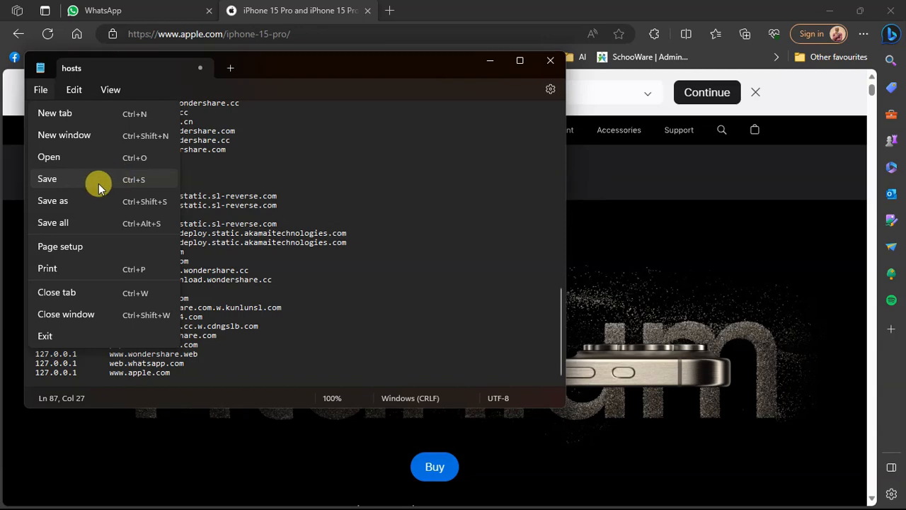
{"action": "left_click", "coordinate": [99, 203]}
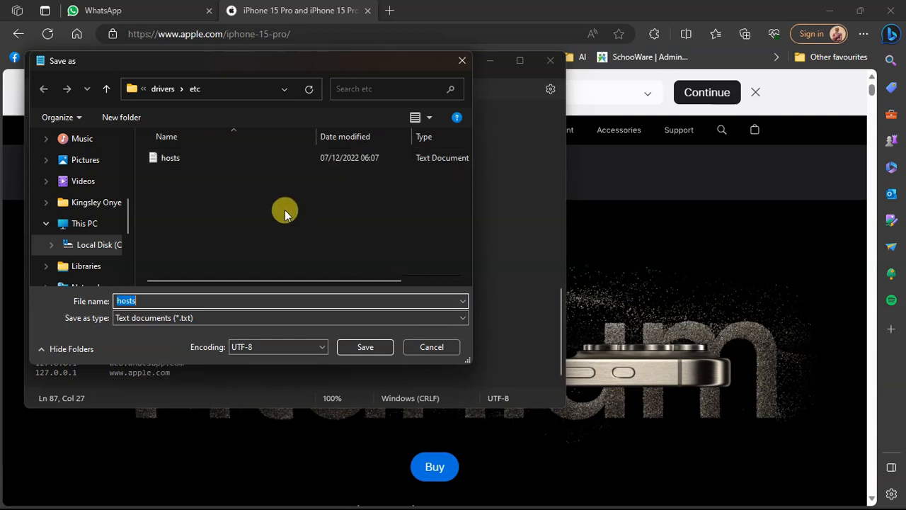
{"action": "left_click", "coordinate": [164, 317]}
{"action": "left_click", "coordinate": [142, 341]}
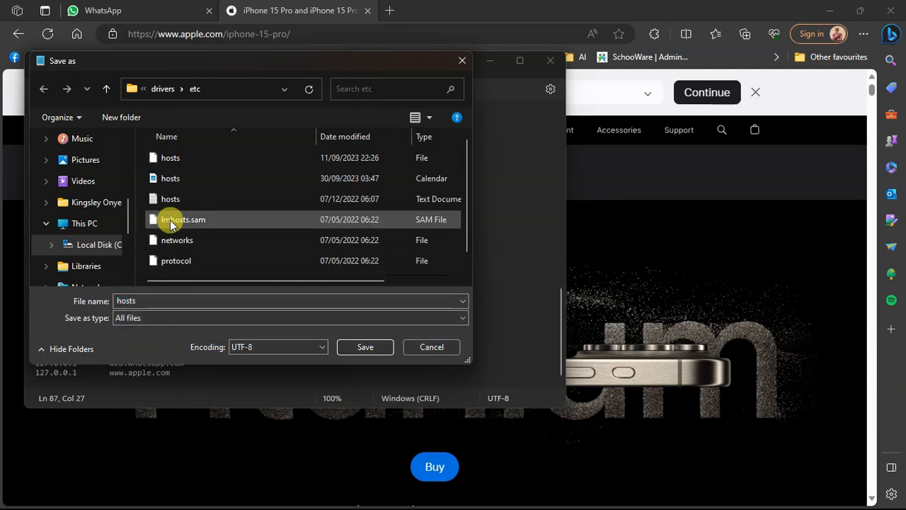
{"action": "left_click", "coordinate": [429, 159]}
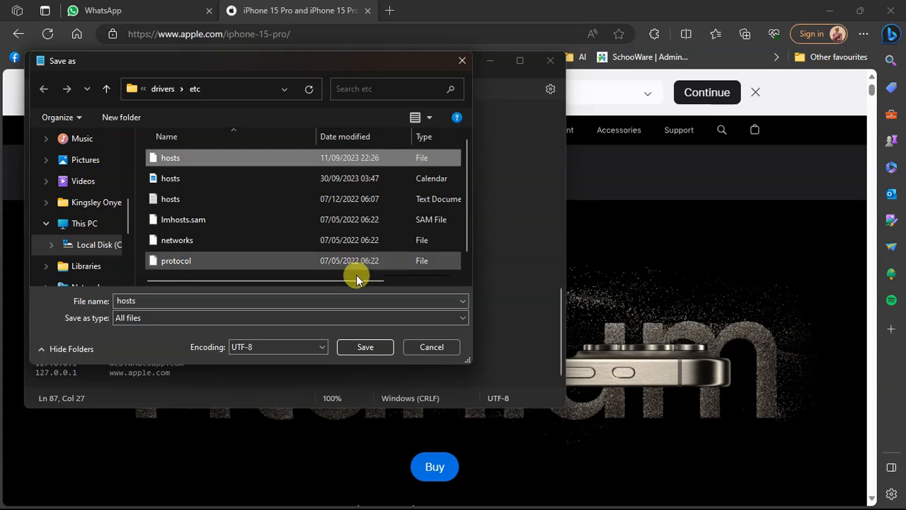
{"action": "left_click", "coordinate": [365, 347]}
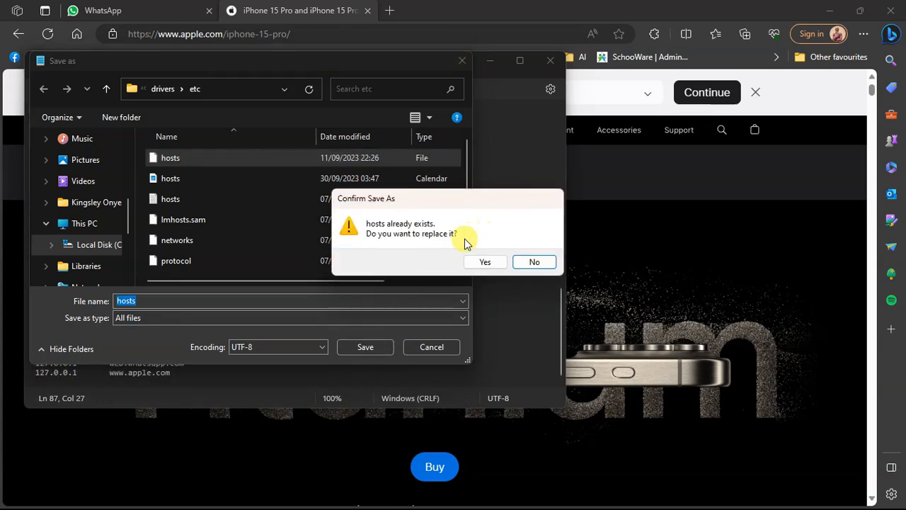
{"action": "left_click", "coordinate": [485, 262]}
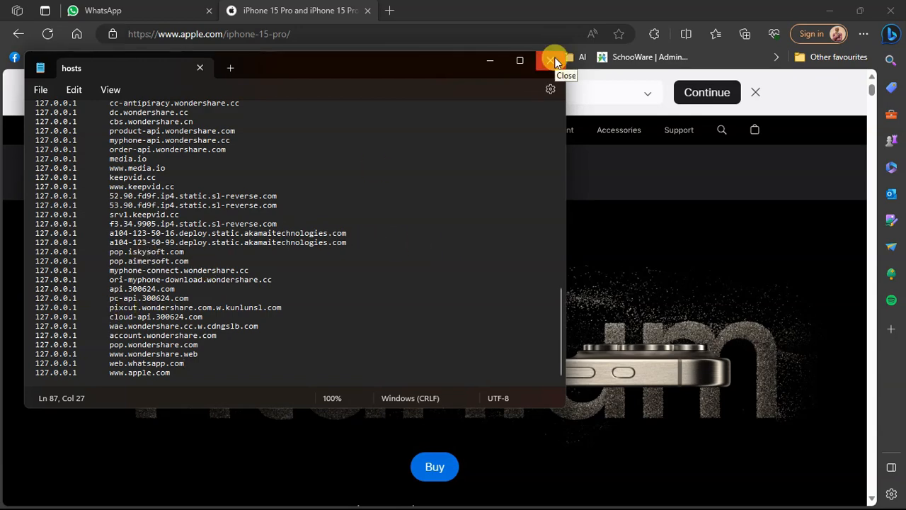
{"action": "left_click", "coordinate": [490, 61]}
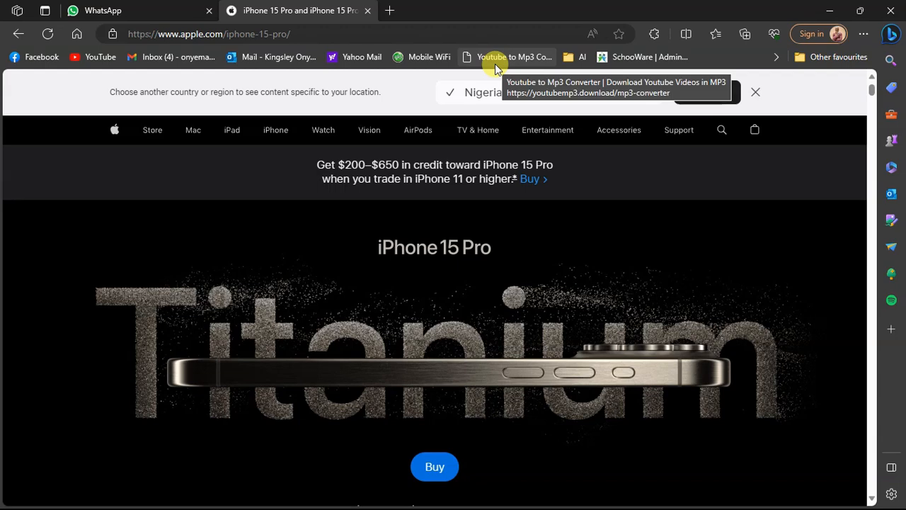
{"action": "key", "text": "super+r"}
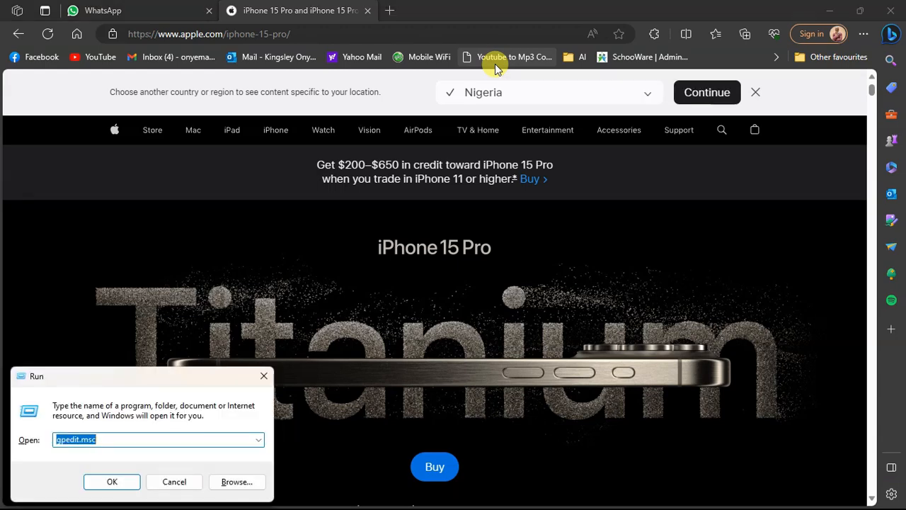
{"action": "type", "text": "cmd"}
{"action": "key", "text": "Return"}
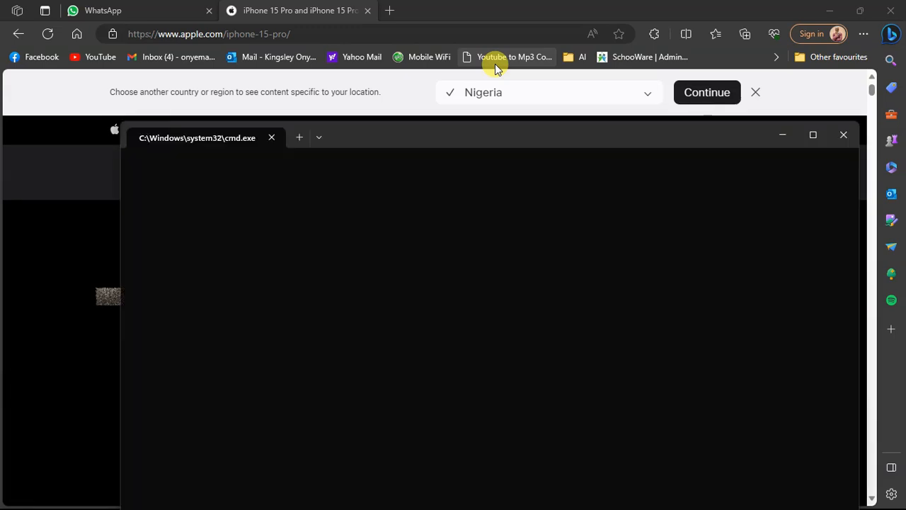
{"action": "left_click", "coordinate": [844, 139]}
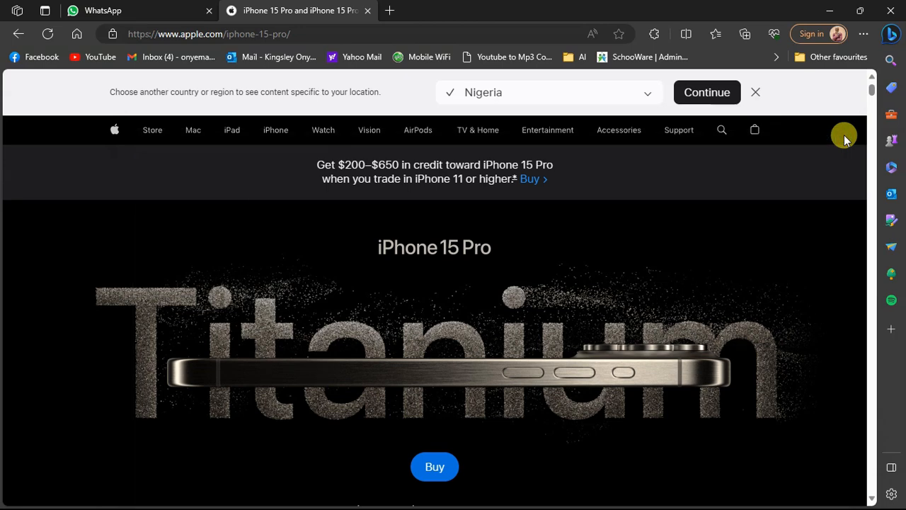
Step: Open Command Prompt, flush the DNS cache with ipconfig/flushdns, and close it
{"action": "key", "text": "super"}
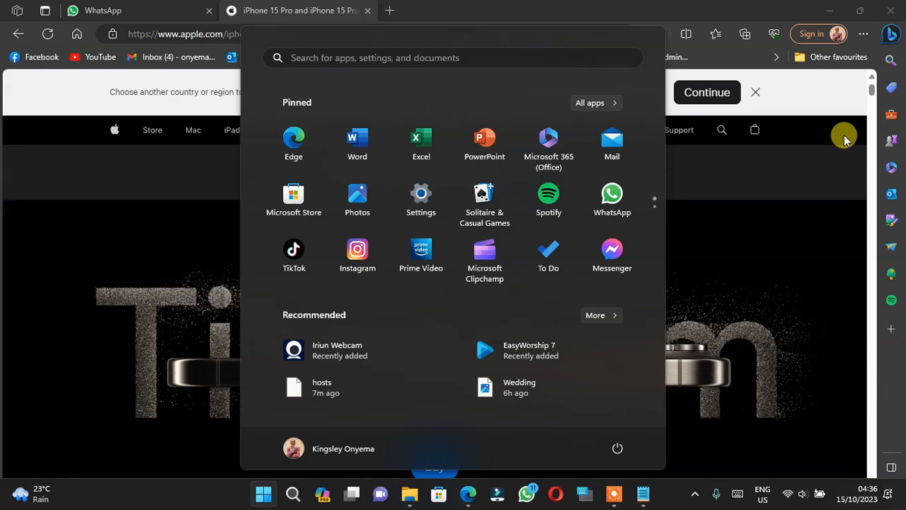
{"action": "type", "text": "com"}
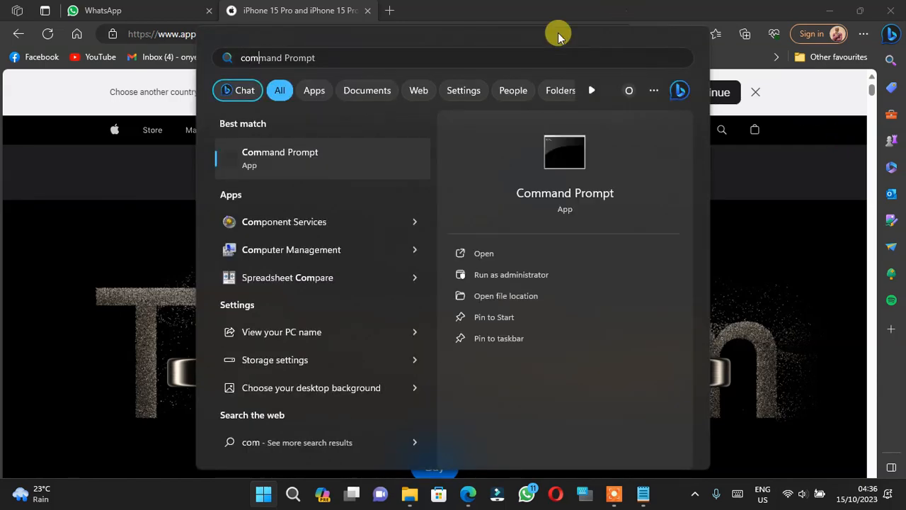
{"action": "left_click", "coordinate": [386, 150]}
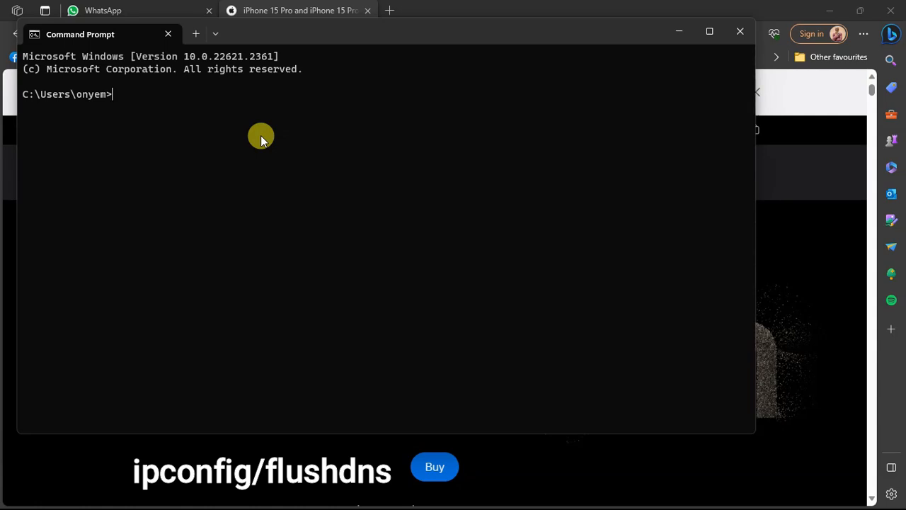
{"action": "type", "text": "ipconfig/flushdns"}
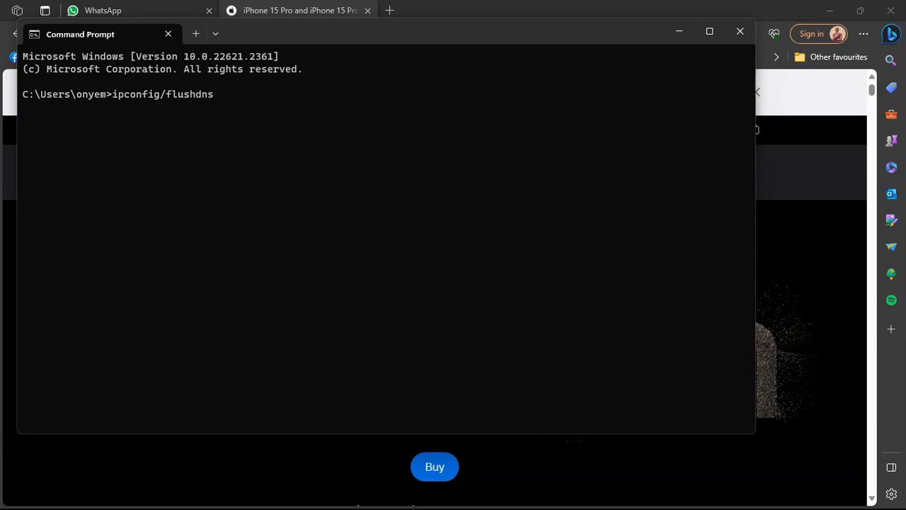
{"action": "key", "text": "Return"}
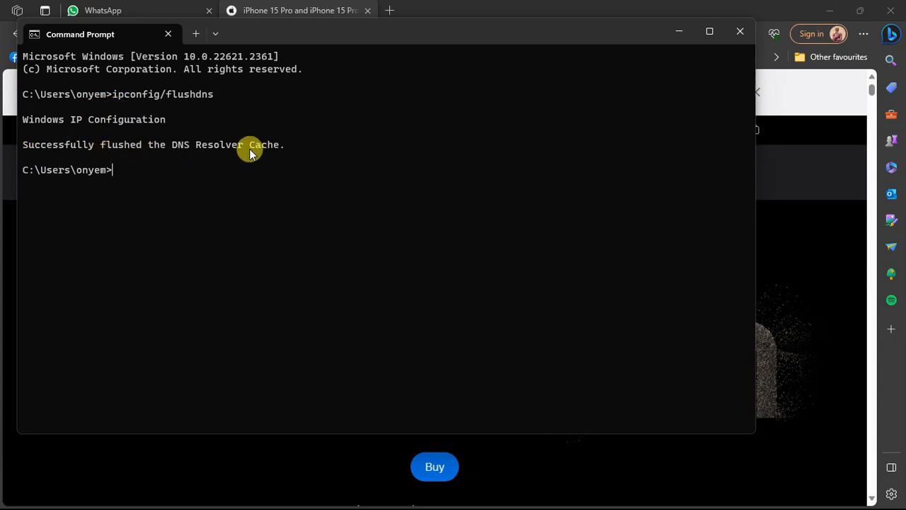
{"action": "left_click", "coordinate": [736, 33]}
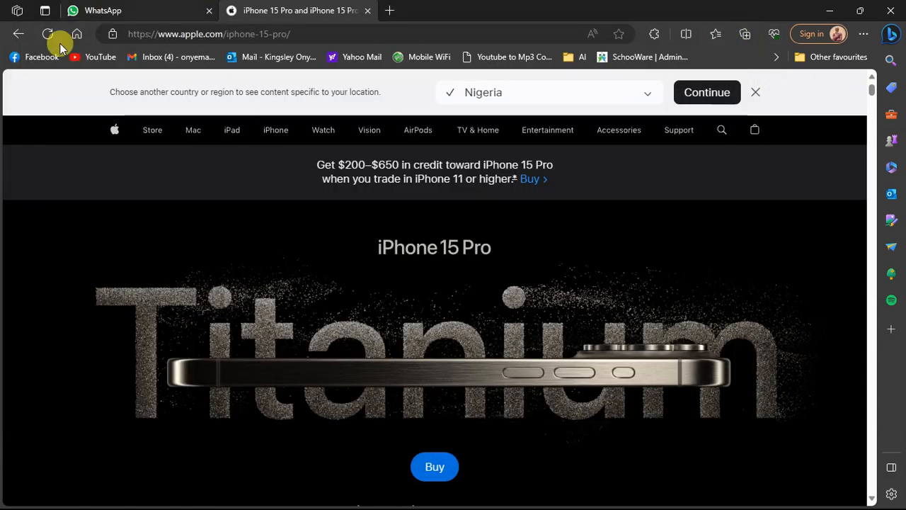
Step: Restart Microsoft Edge with its WhatsApp and Apple pages, and reload web.whatsapp.com to test the block
{"action": "left_click", "coordinate": [894, 6]}
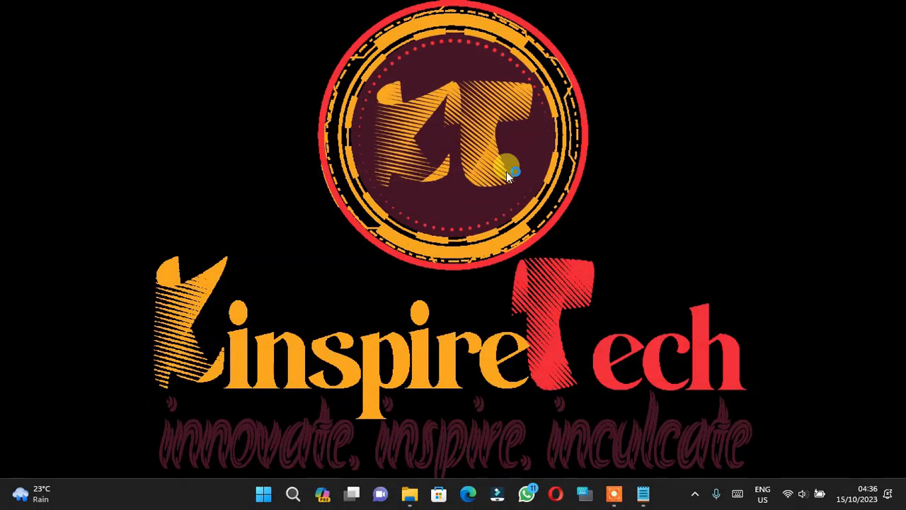
{"action": "key", "text": "super"}
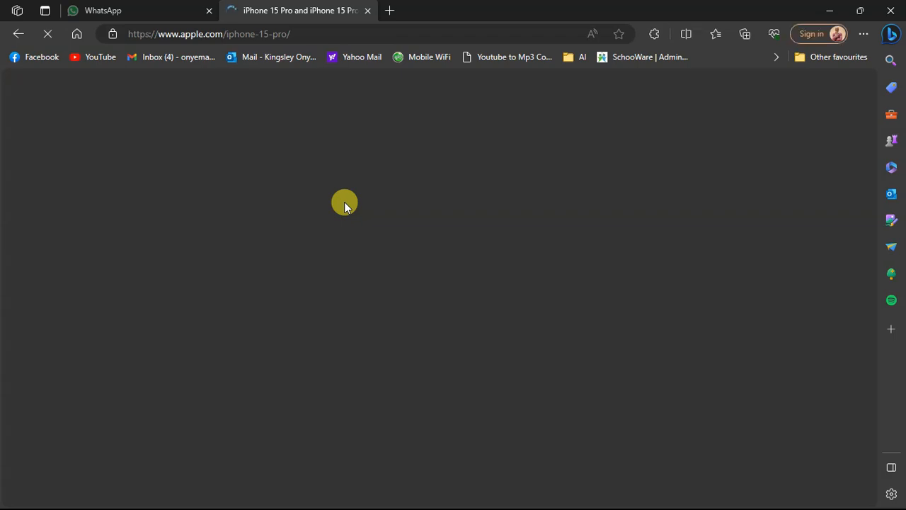
{"action": "left_click", "coordinate": [91, 10]}
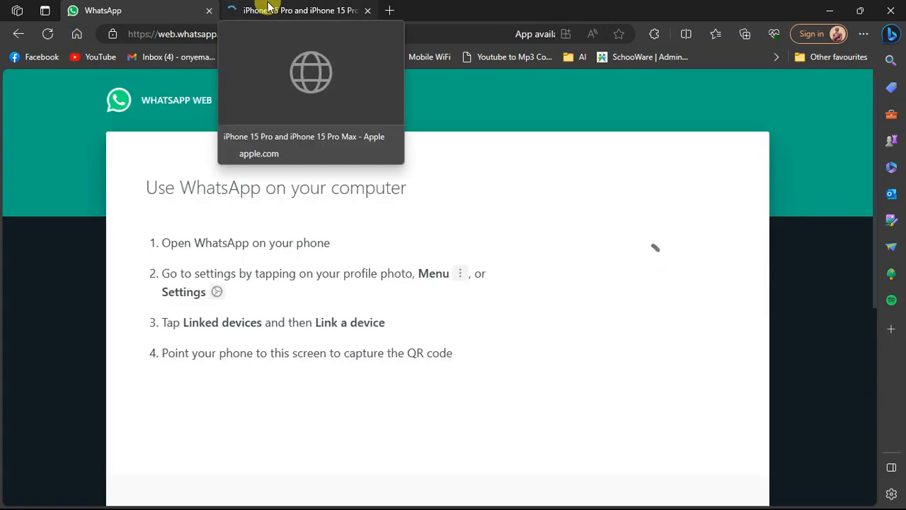
{"action": "left_click", "coordinate": [266, 7]}
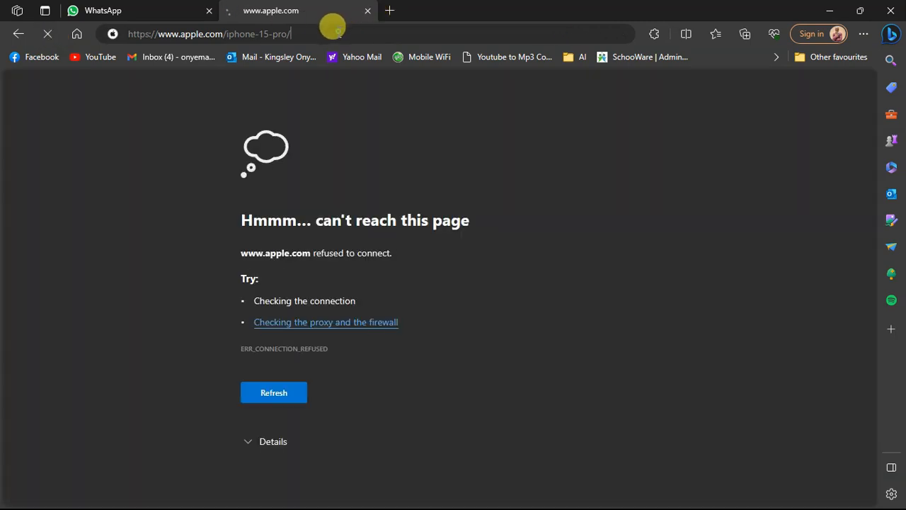
{"action": "left_click", "coordinate": [330, 27]}
{"action": "left_click", "coordinate": [180, 19]}
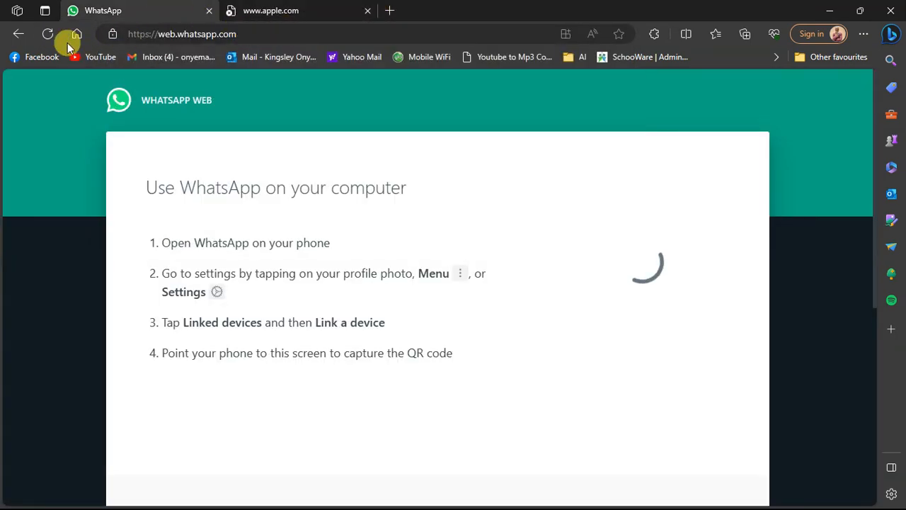
{"action": "left_click", "coordinate": [46, 33]}
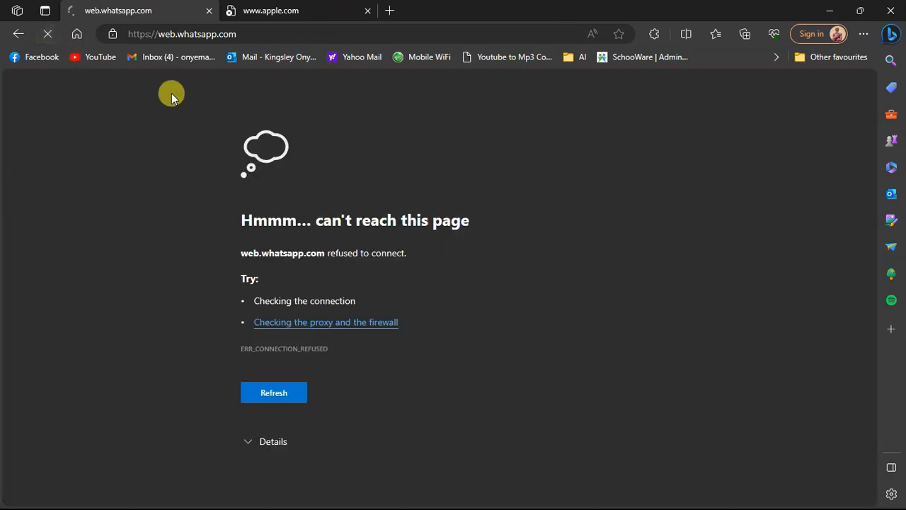
{"action": "left_click", "coordinate": [263, 9]}
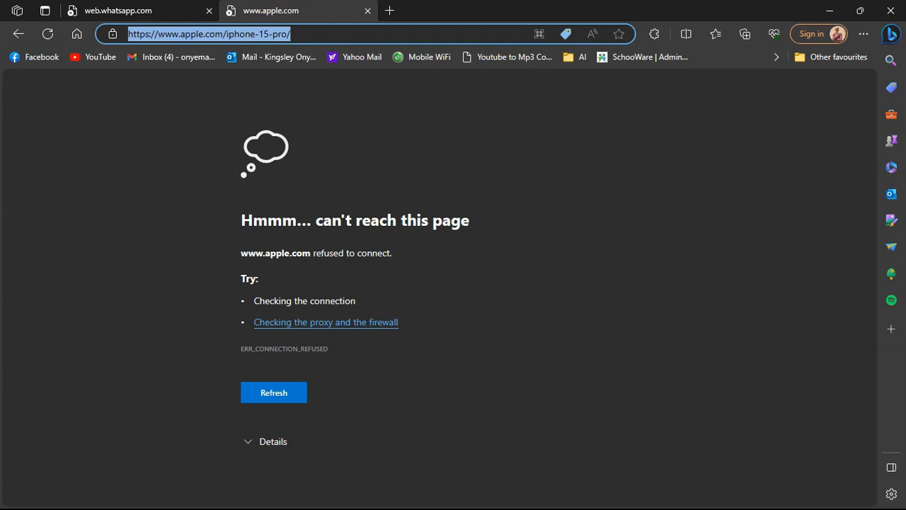
{"action": "key", "text": "F5"}
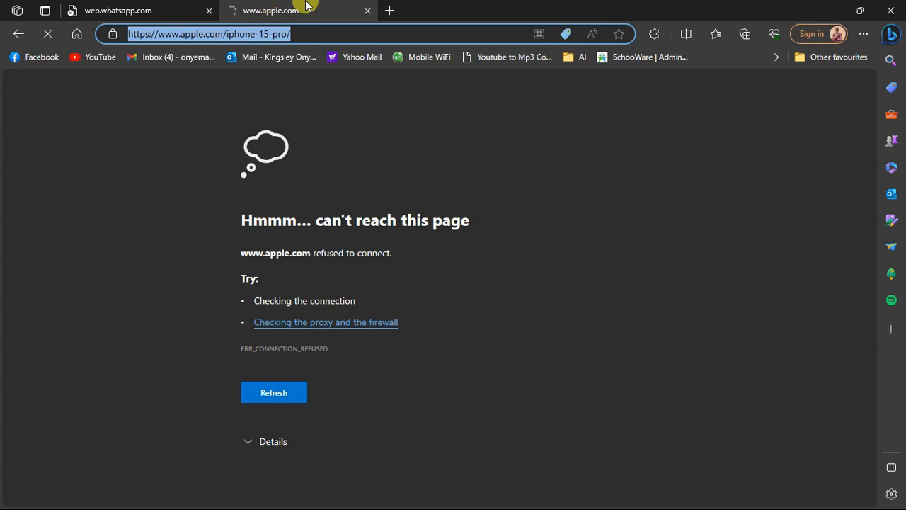
{"action": "left_click", "coordinate": [117, 8]}
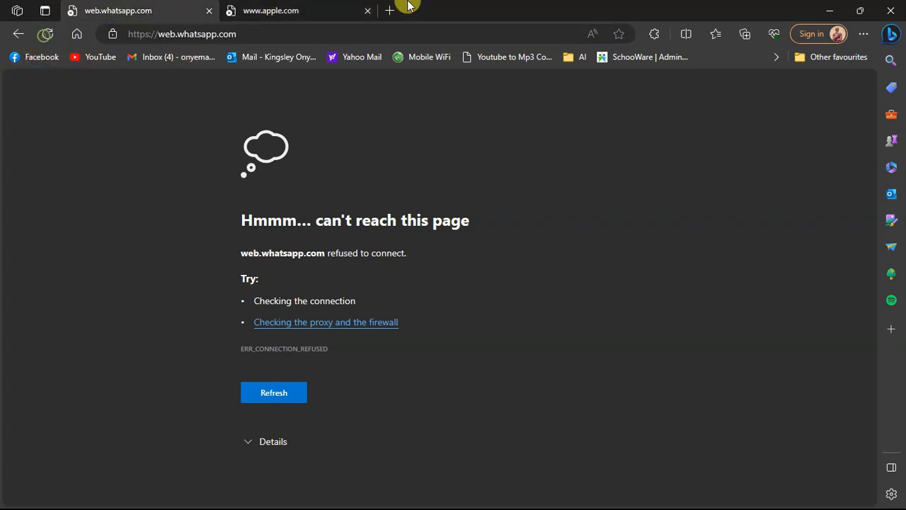
{"action": "left_click", "coordinate": [290, 10]}
{"action": "left_click", "coordinate": [48, 35]}
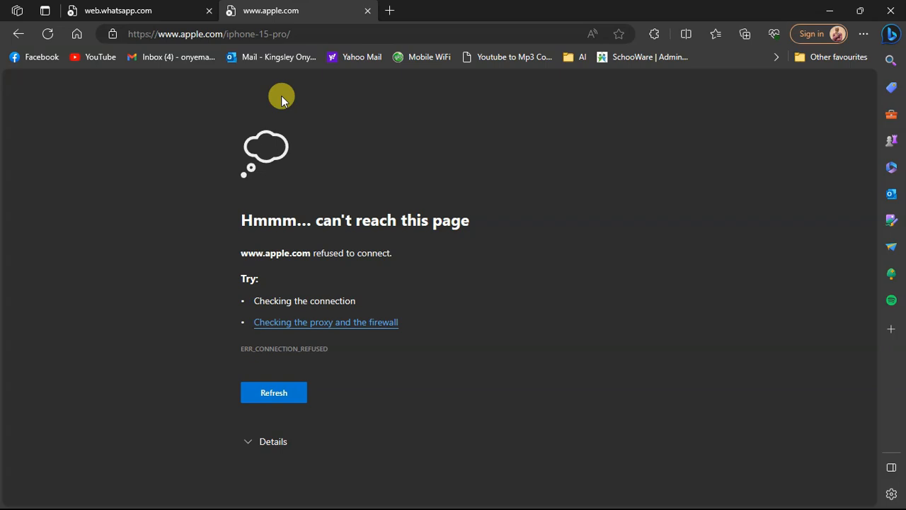
{"action": "key", "text": "F5"}
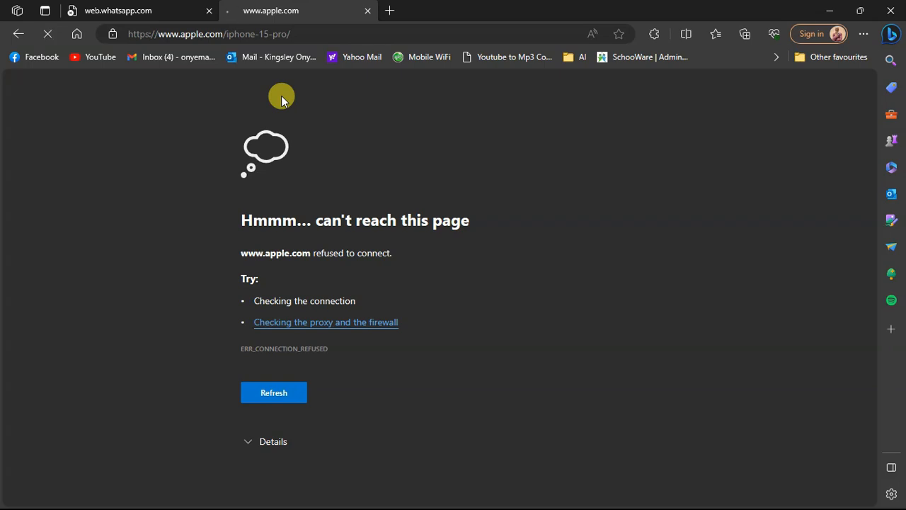